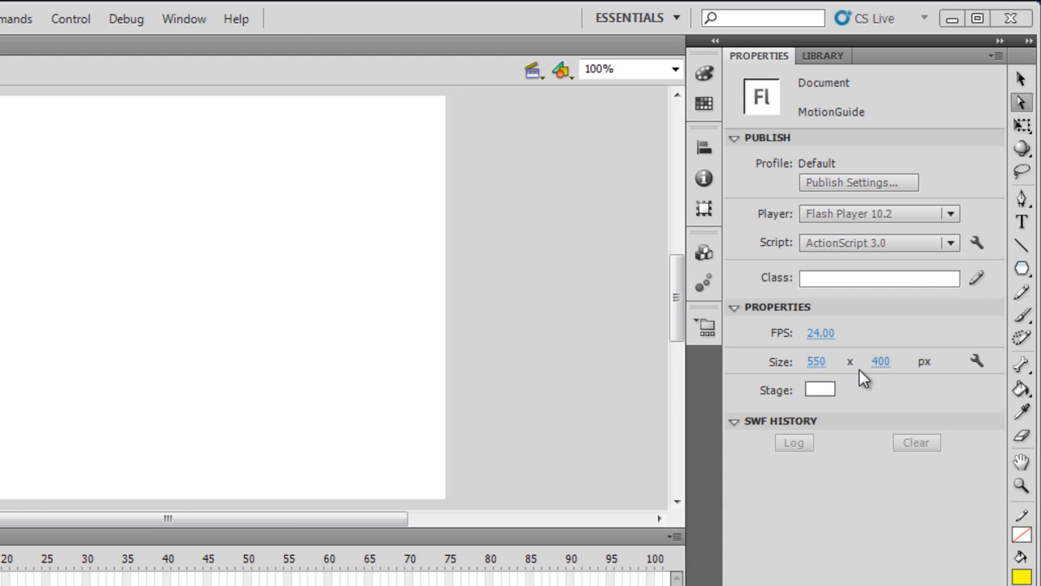
Set the document's stage color to dark gray
left_click(825, 389)
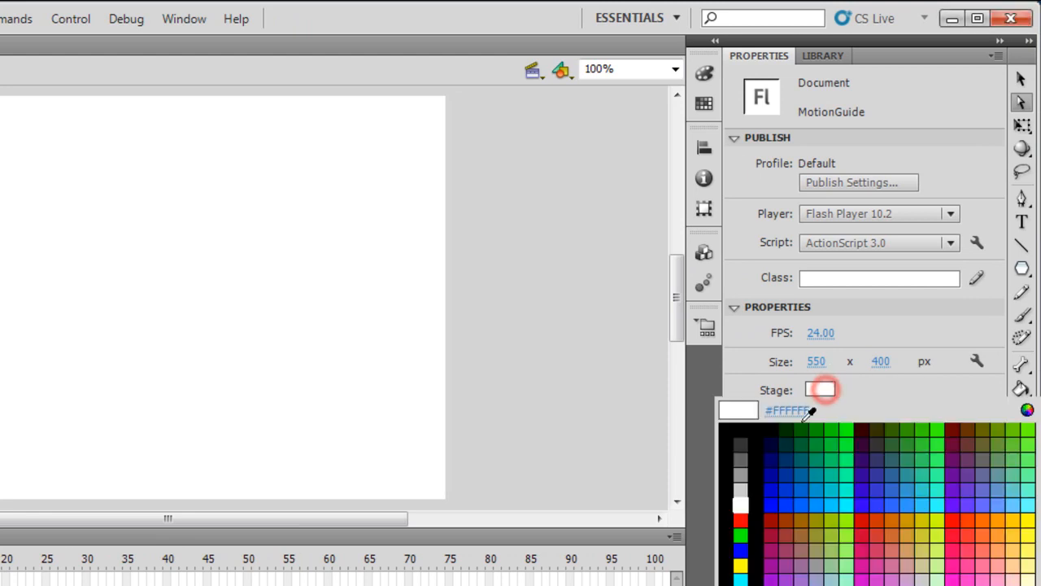
left_click(752, 439)
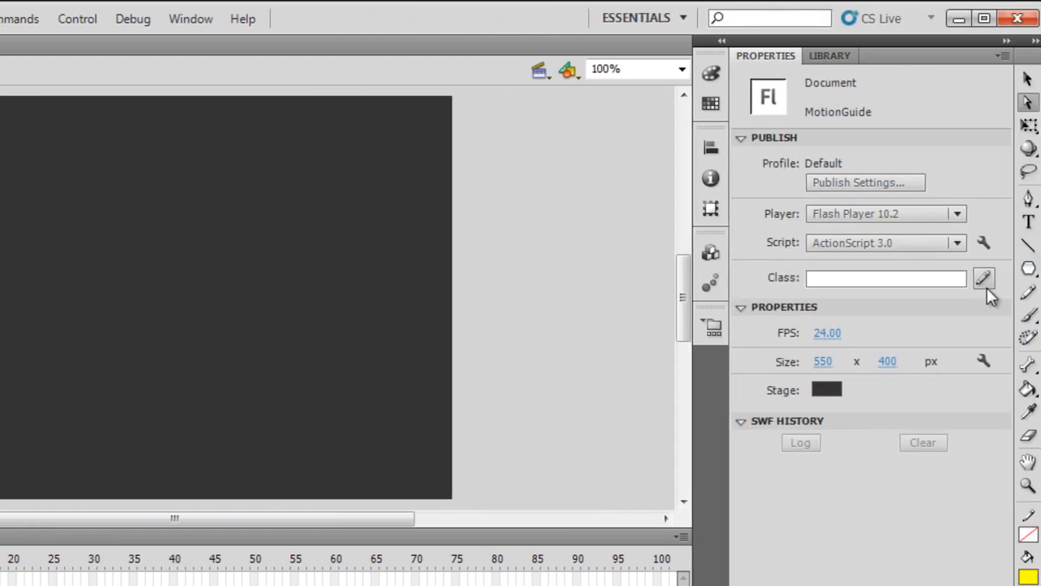
Configure the PolyStar tool to draw a star with 5 sides and a star point size of .3
left_click(1022, 270)
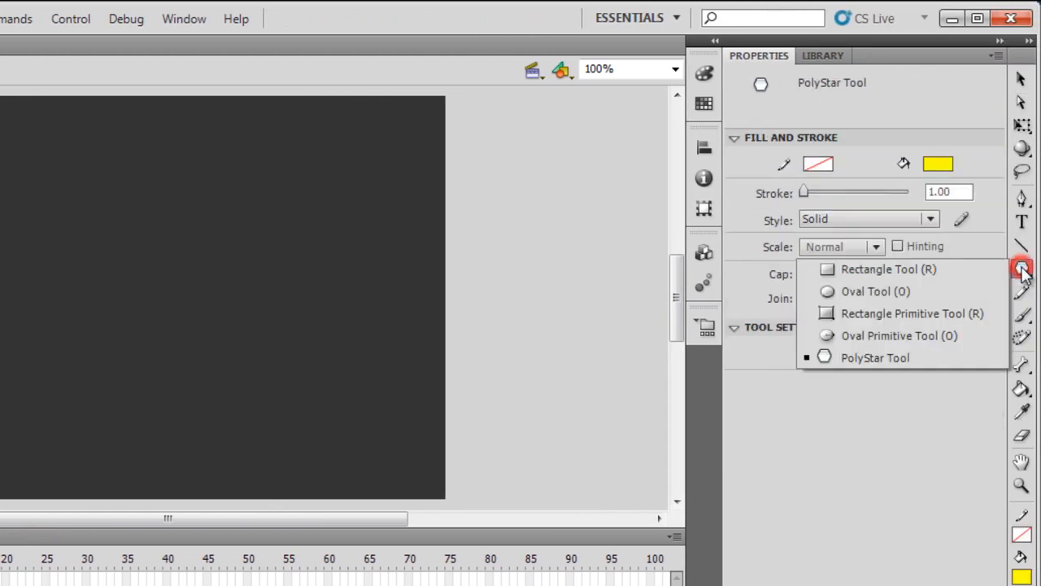
left_click(880, 357)
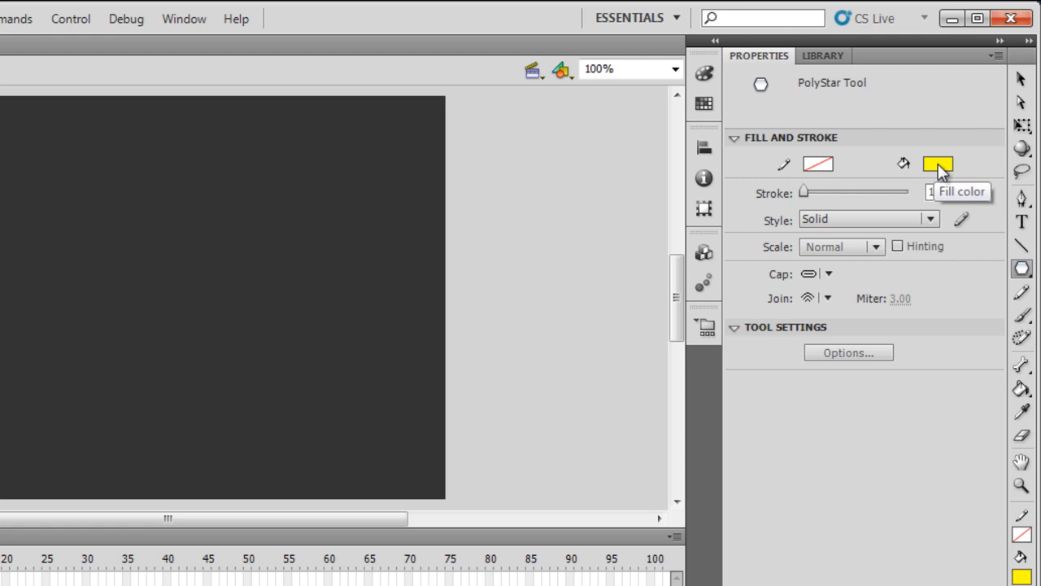
left_click(869, 356)
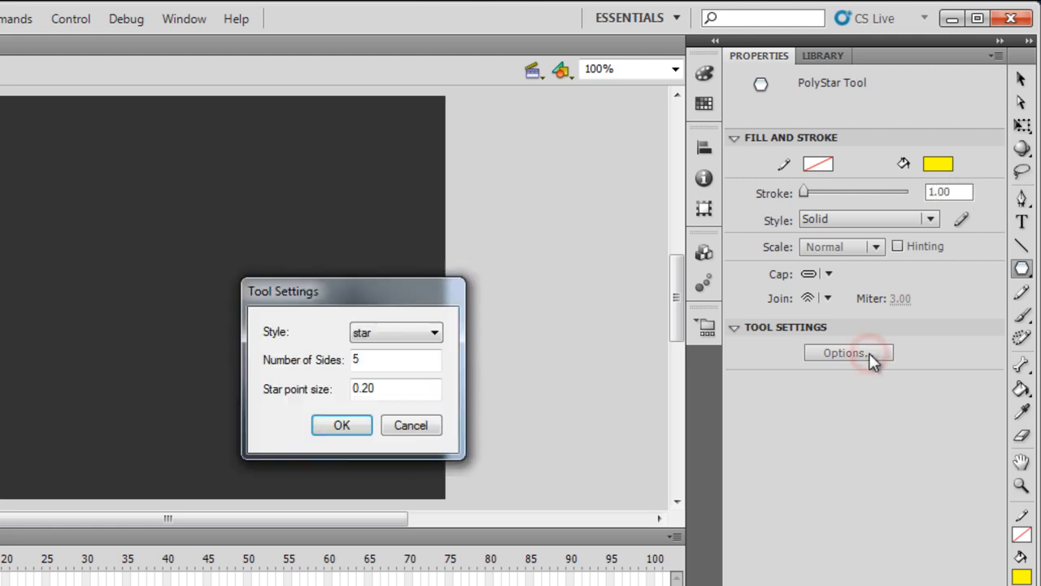
left_click(365, 332)
left_click(386, 360)
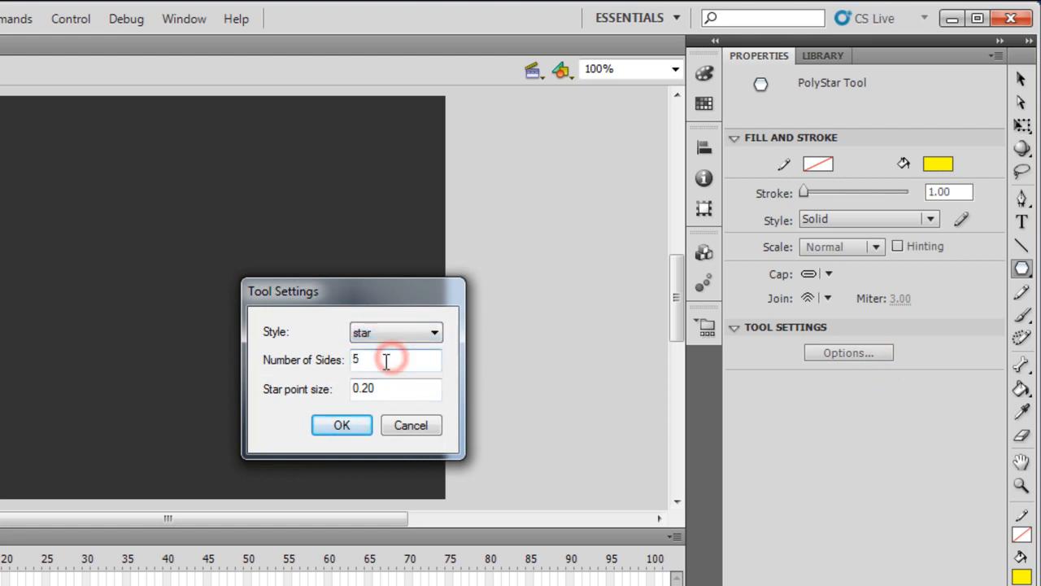
left_click_drag(388, 387, 299, 389)
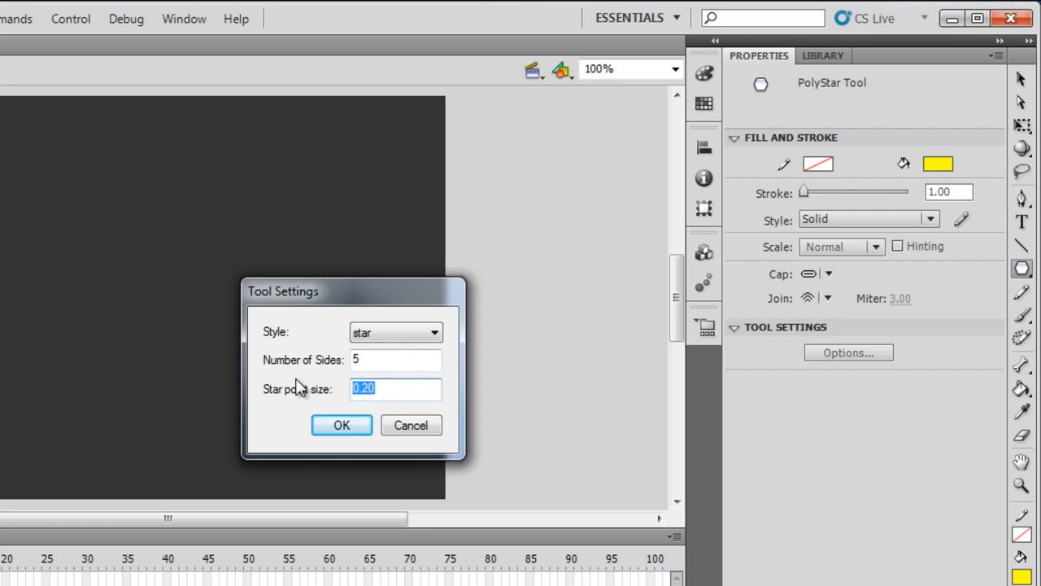
key("BackSpace")
type(".3")
left_click(327, 423)
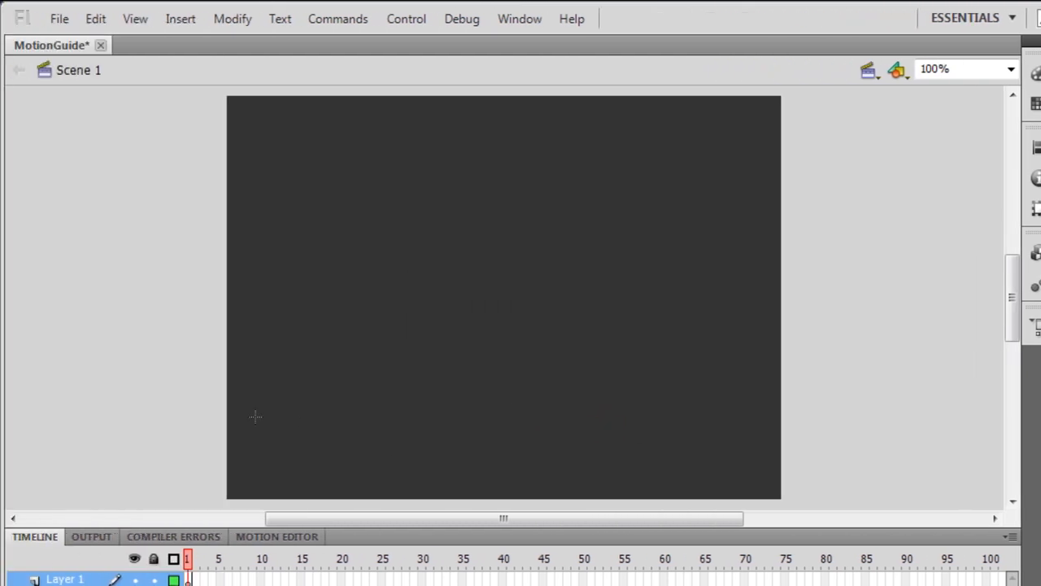
Draw a yellow five-pointed star with the PolyStar tool and place it in the lower-left corner of the stage
left_click_drag(253, 407, 337, 462)
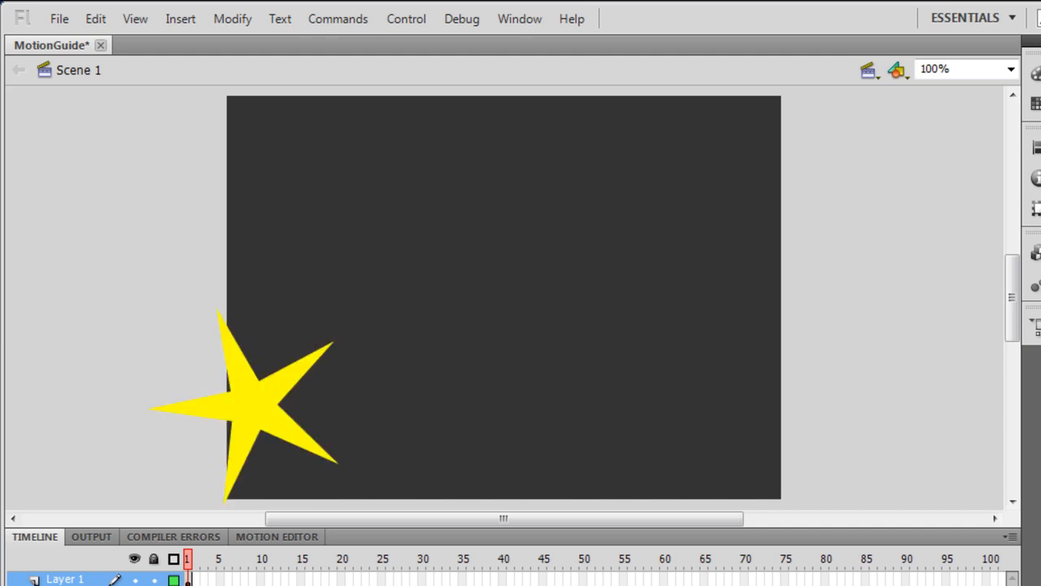
key("ctrl+z")
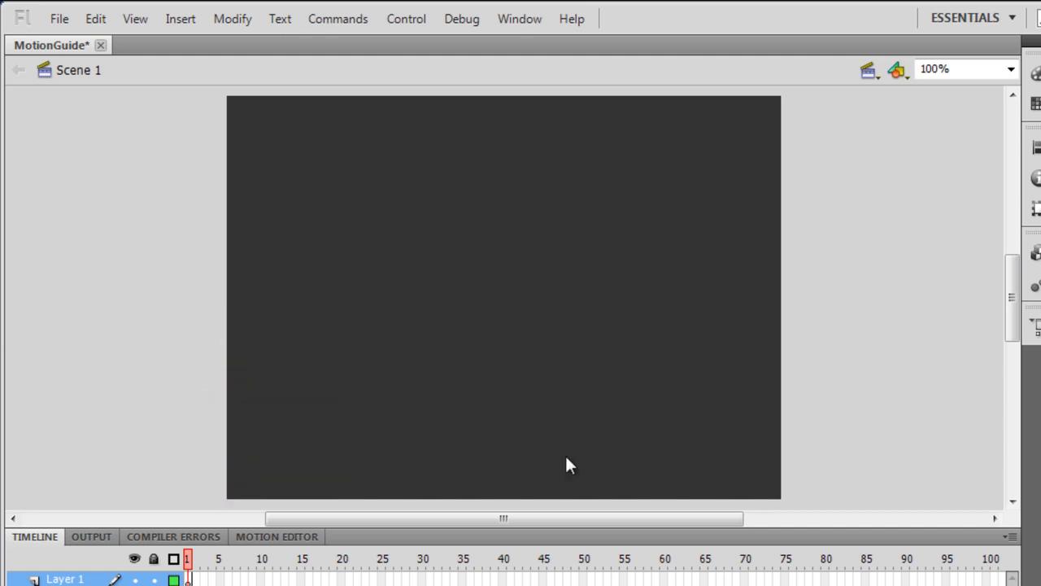
left_click_drag(263, 406, 305, 468)
key("v")
left_click(122, 313)
left_click_drag(272, 418, 305, 416)
Create a motion tween on the star, converting it to a symbol, and move it to the stage's lower-right corner at frame 24
right_click(305, 417)
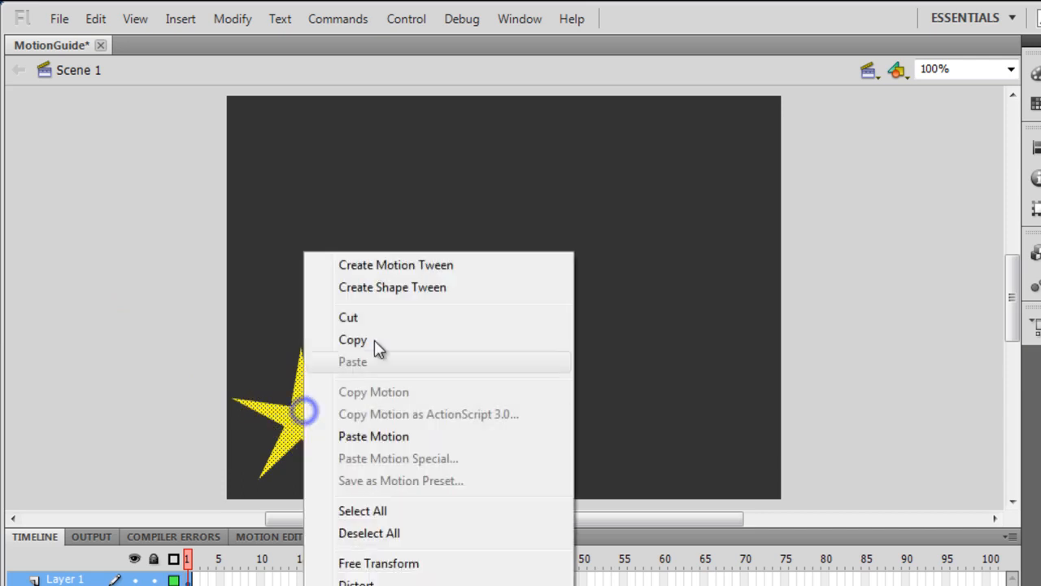
left_click(411, 262)
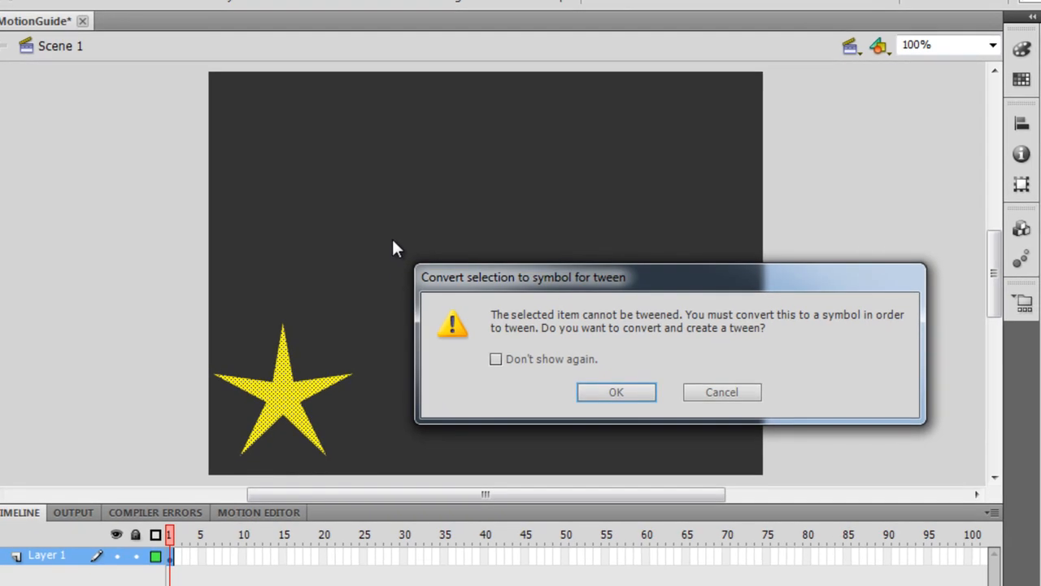
left_click(610, 391)
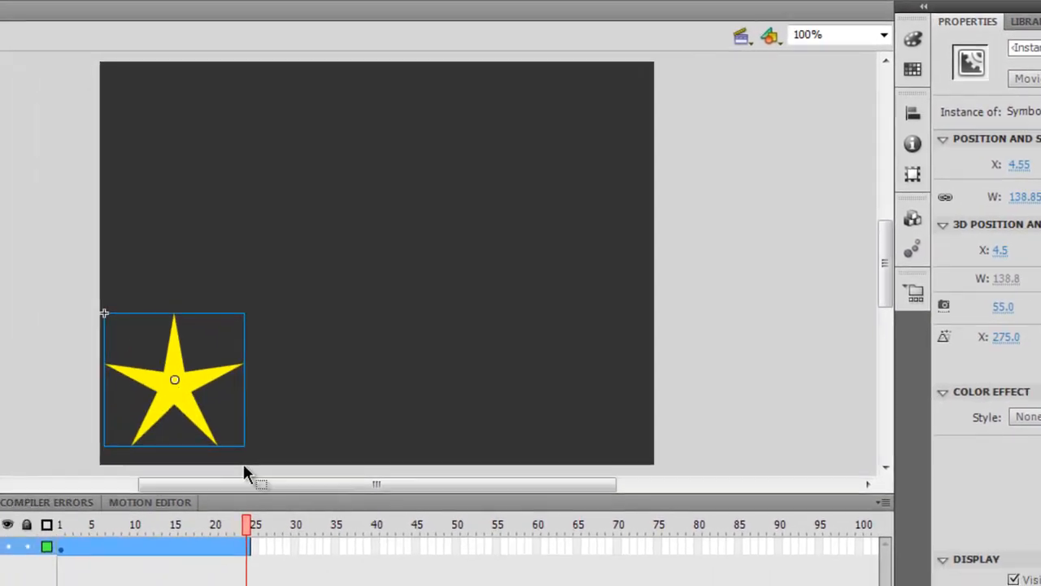
left_click_drag(186, 379, 606, 388)
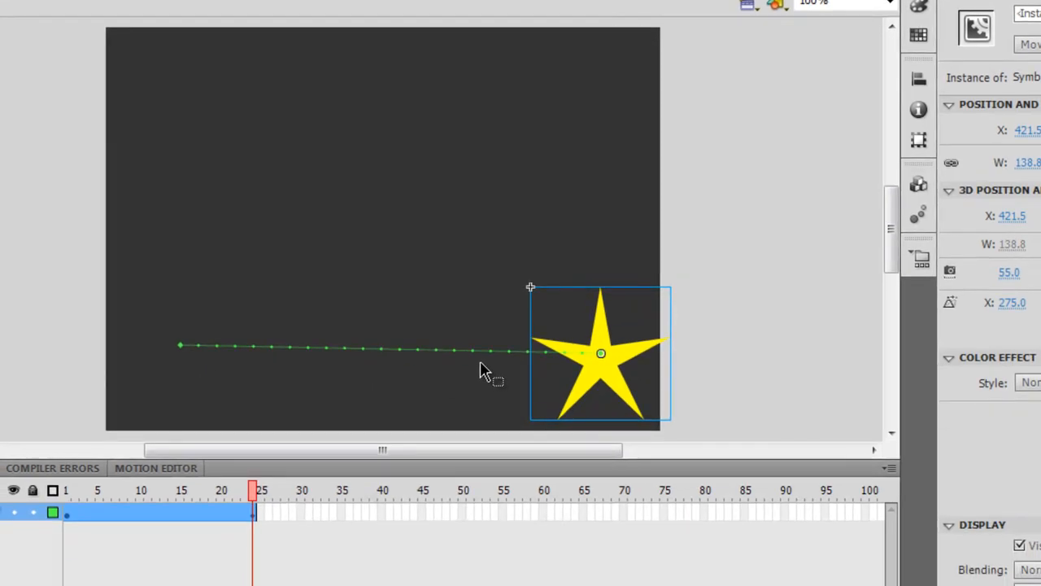
Set the star's motion tween to rotate 1 time, and test the movie
left_click(156, 513)
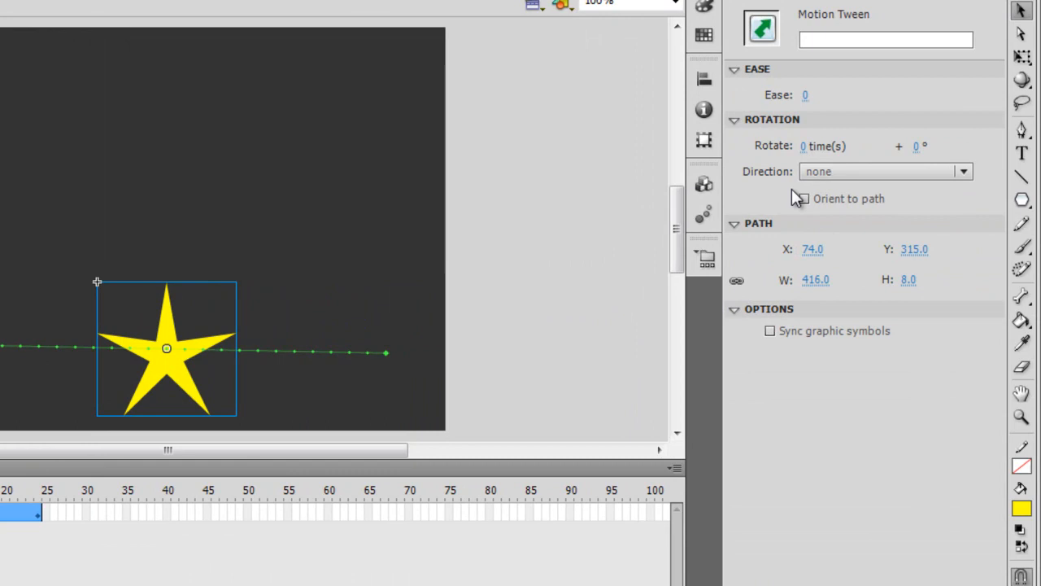
left_click(807, 145)
type("1")
key("Return")
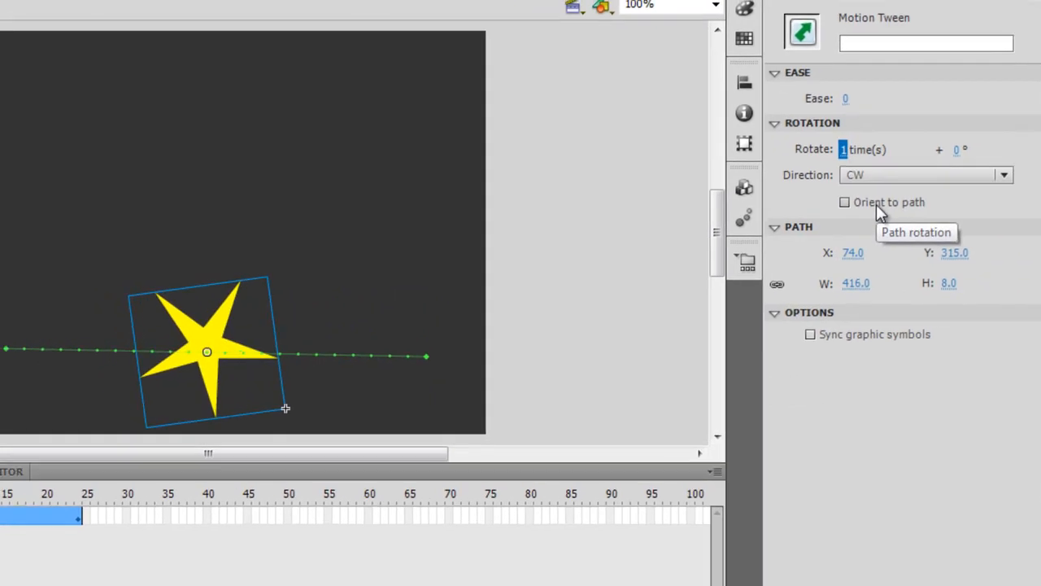
key("ctrl+Return")
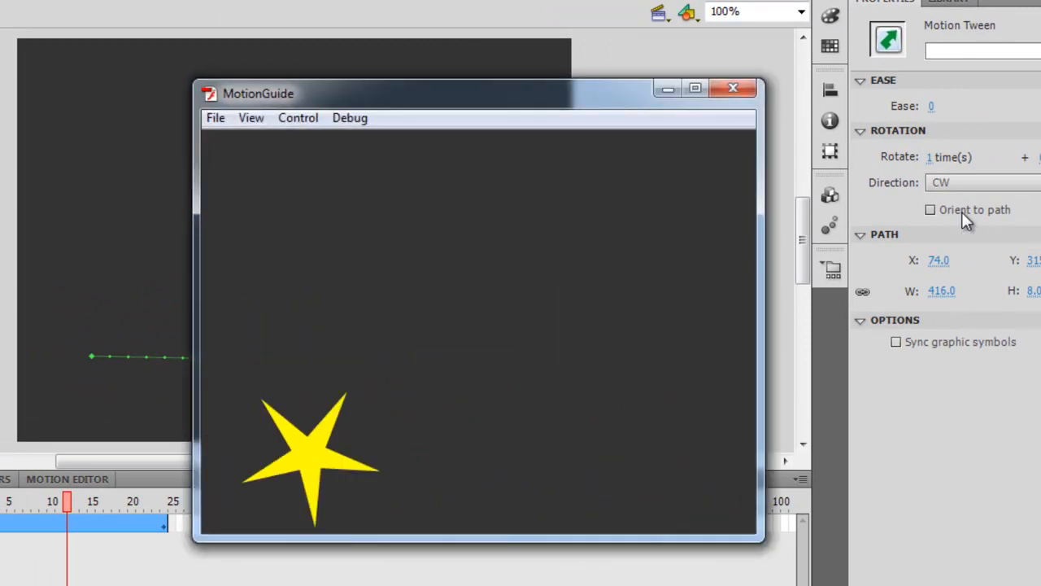
left_click(731, 88)
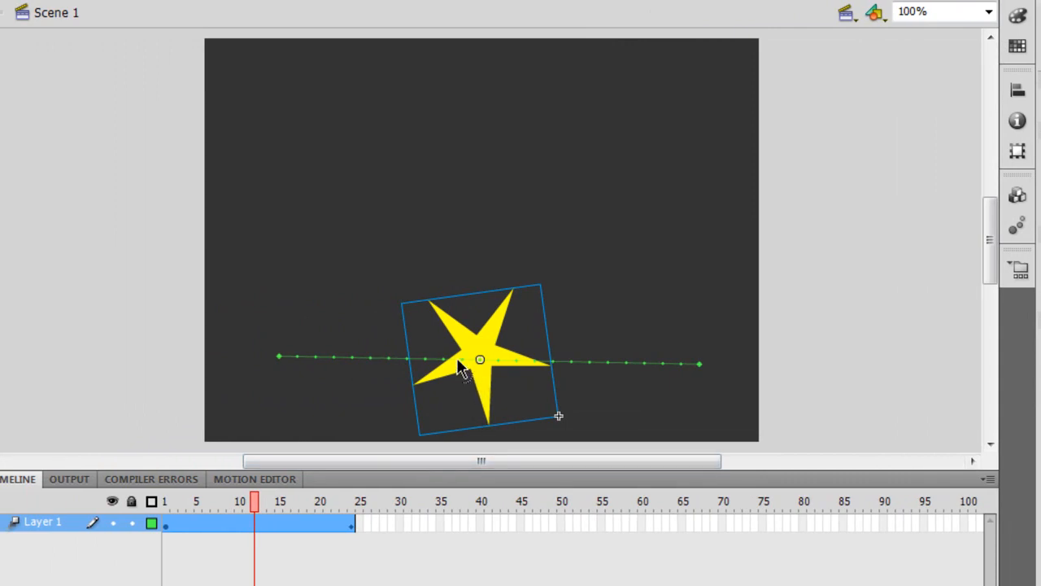
Bend the star's motion path upward into an arch near the top of the stage, and open and enlarge the Motion Editor
left_click_drag(458, 359, 455, 64)
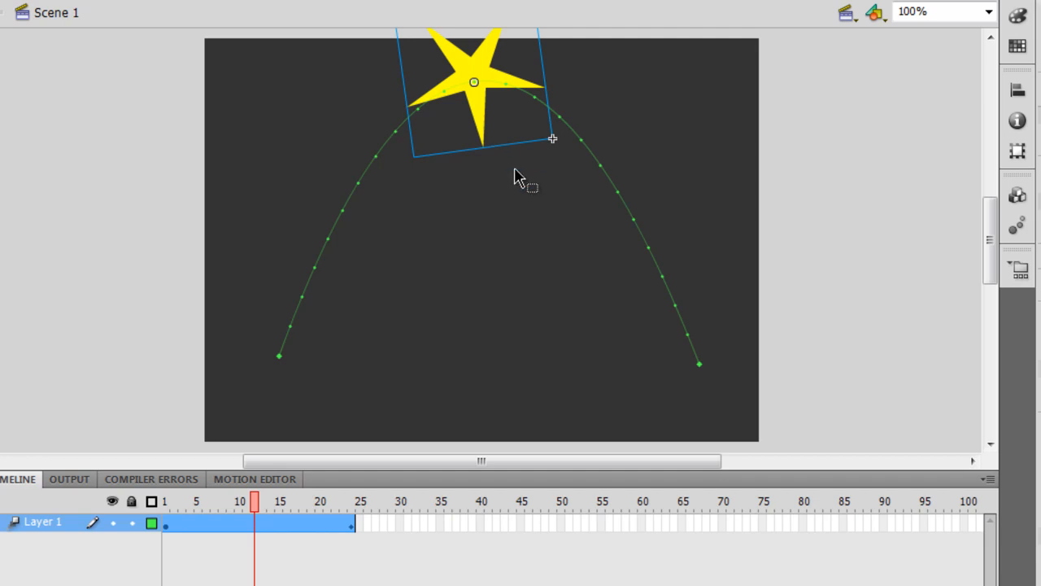
left_click(281, 476)
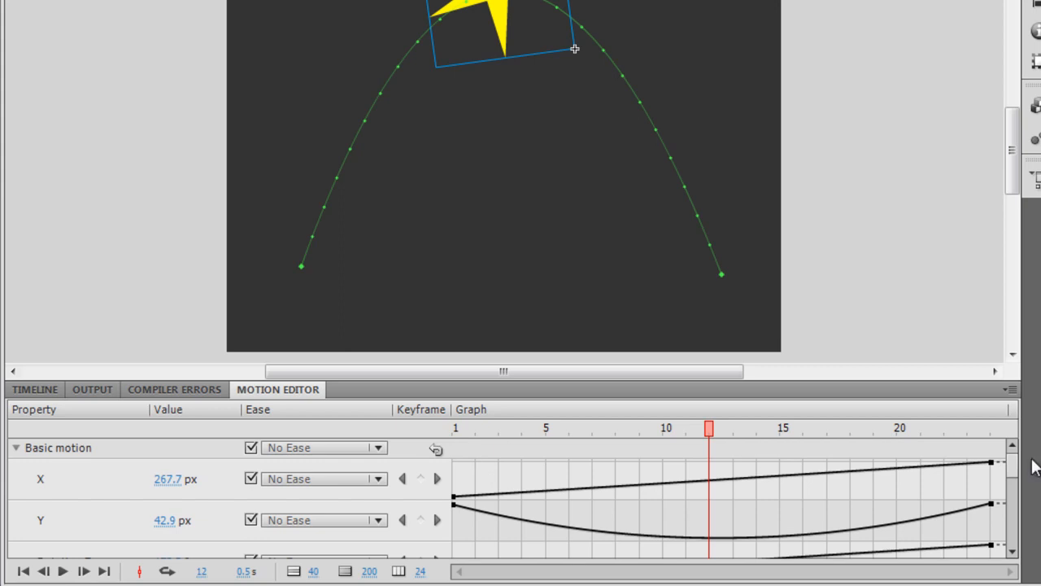
left_click_drag(920, 379, 905, 306)
left_click_drag(420, 571, 457, 575)
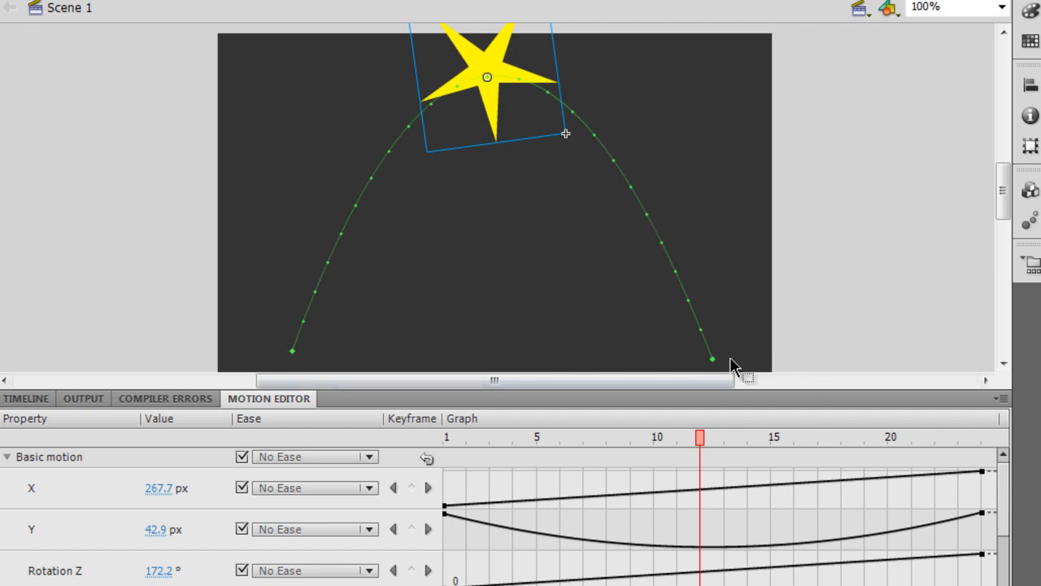
Add an X position keyframe at frame 12 in the Motion Editor and check it in the timeline
mouse_move(703, 440)
left_mouse_down()
mouse_move(774, 441)
mouse_move(674, 436)
mouse_move(719, 433)
mouse_move(678, 434)
mouse_move(696, 433)
left_mouse_up()
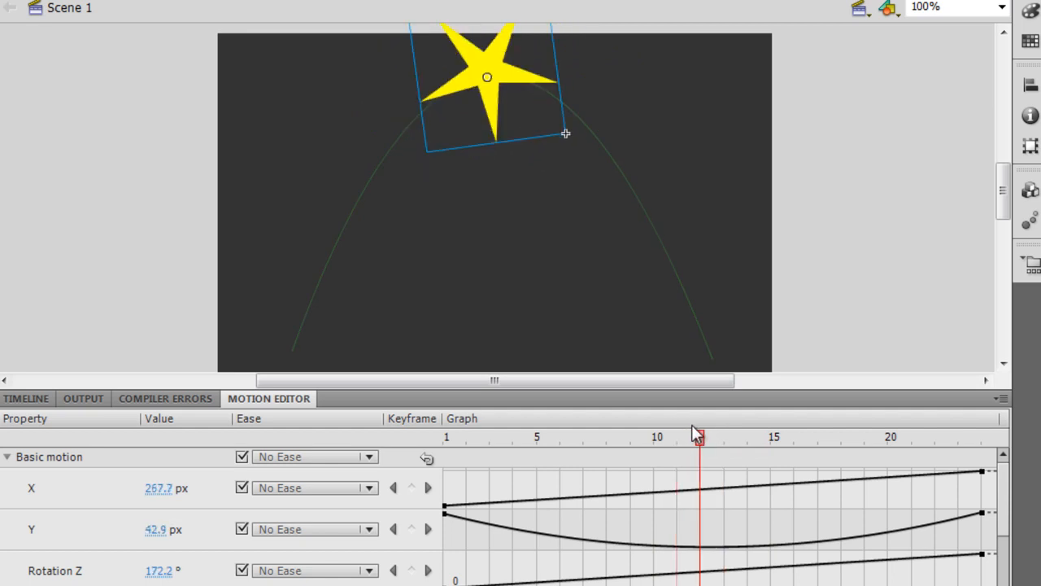
left_click_drag(701, 424, 702, 425)
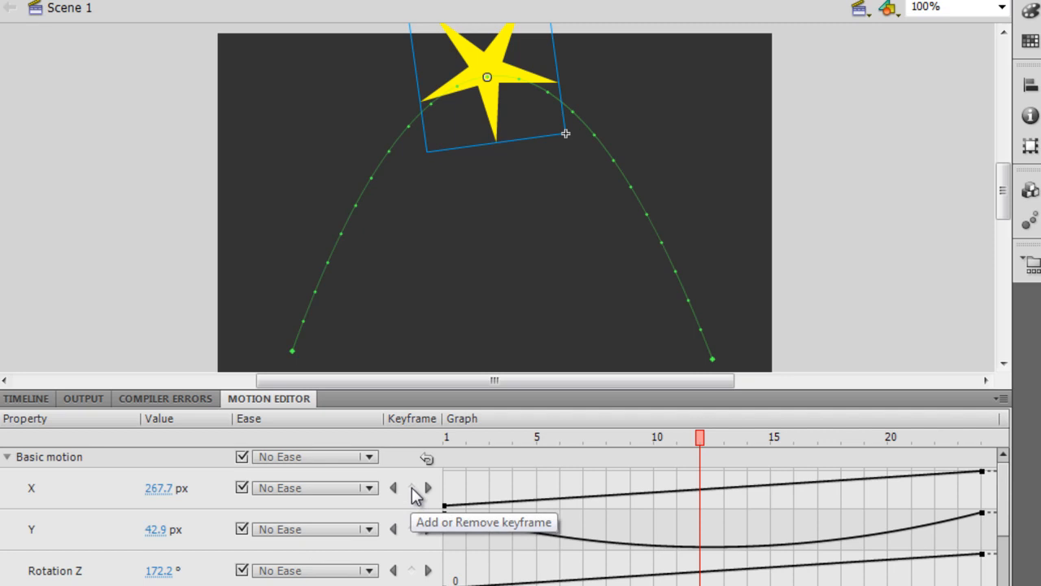
mouse_move(708, 492)
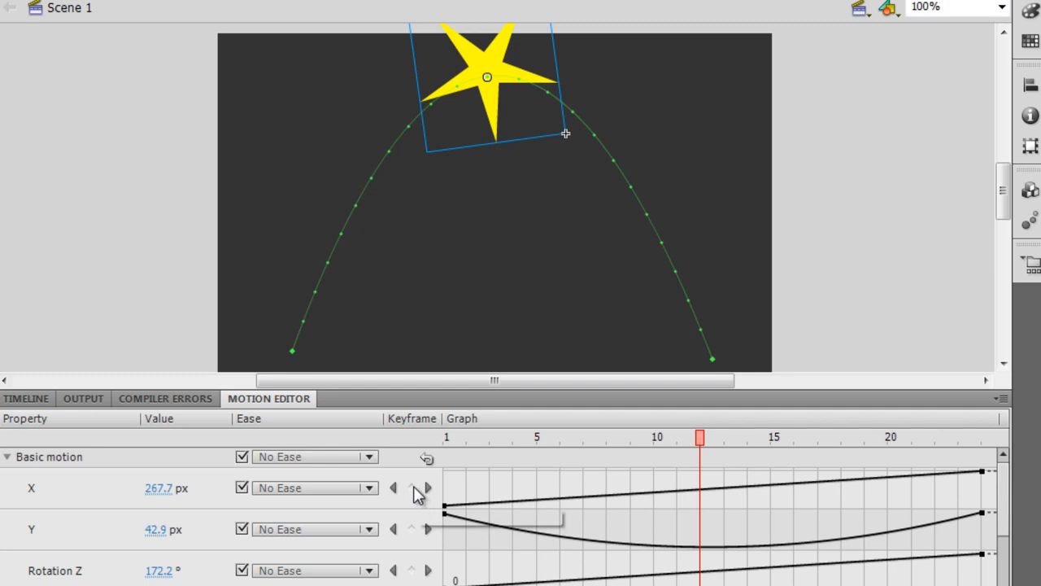
right_click(700, 489)
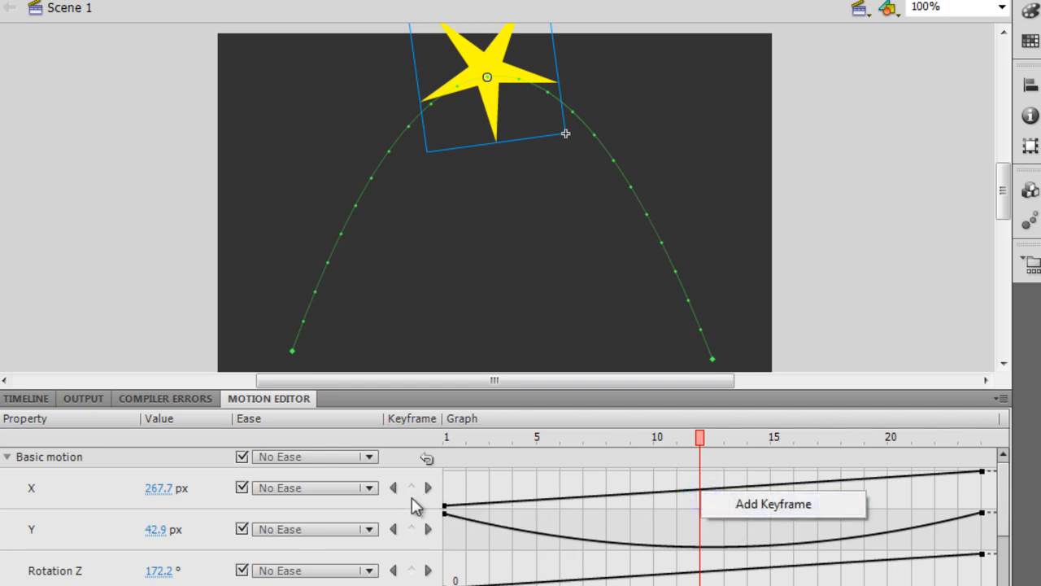
left_click(415, 489)
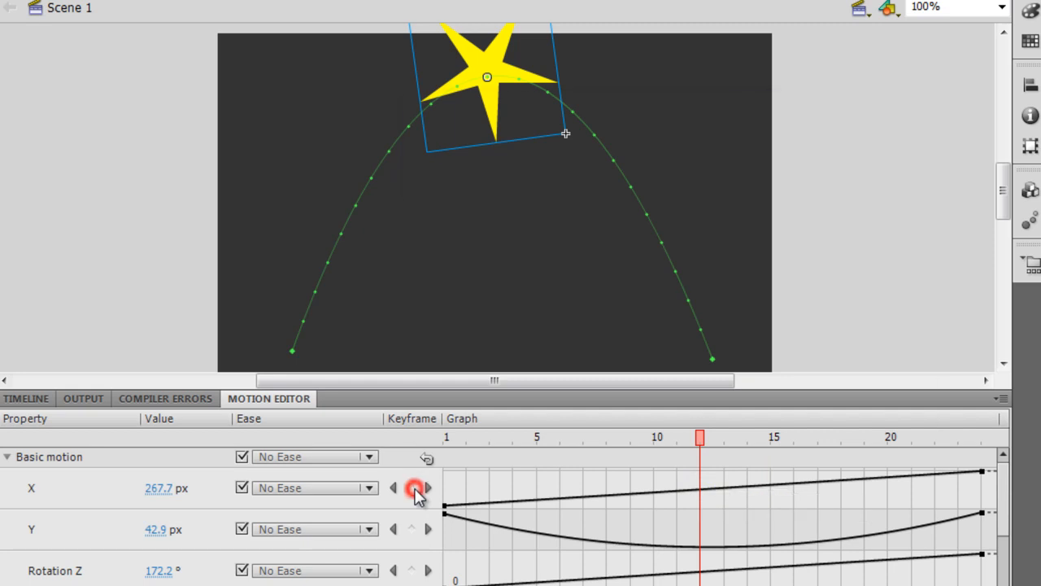
left_click(663, 370)
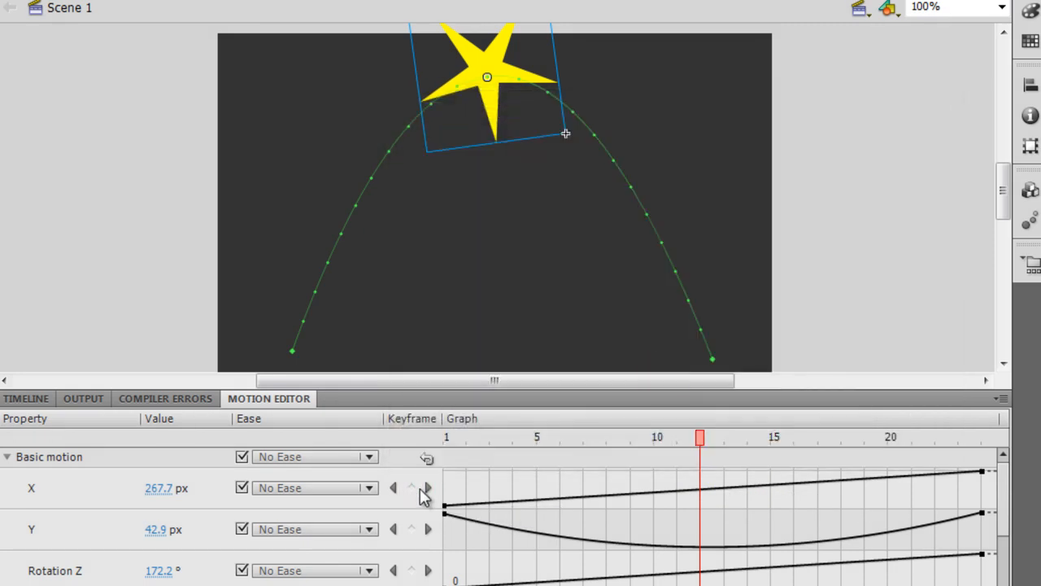
left_click(37, 399)
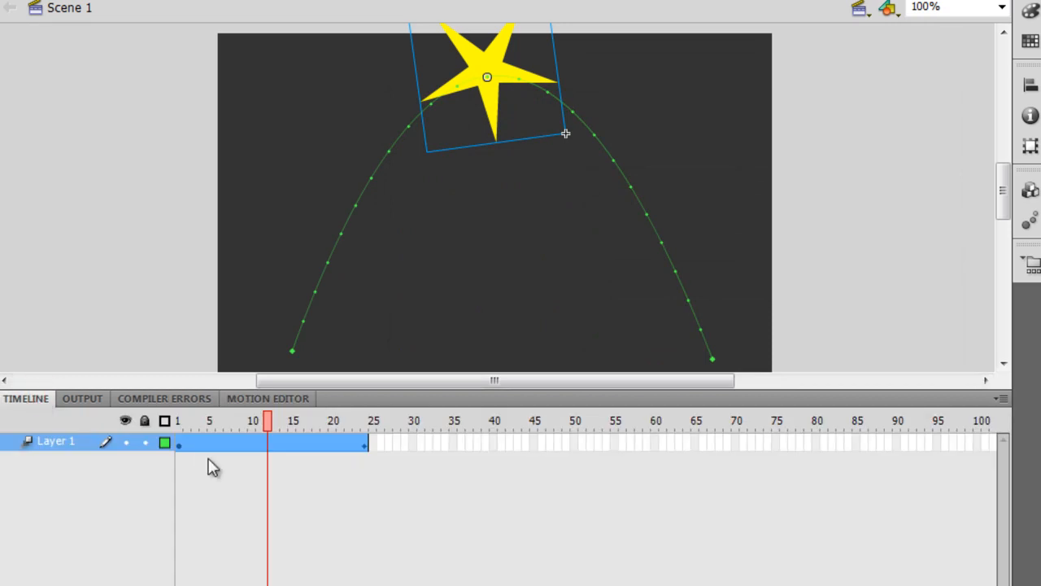
left_click(268, 399)
left_click(412, 488)
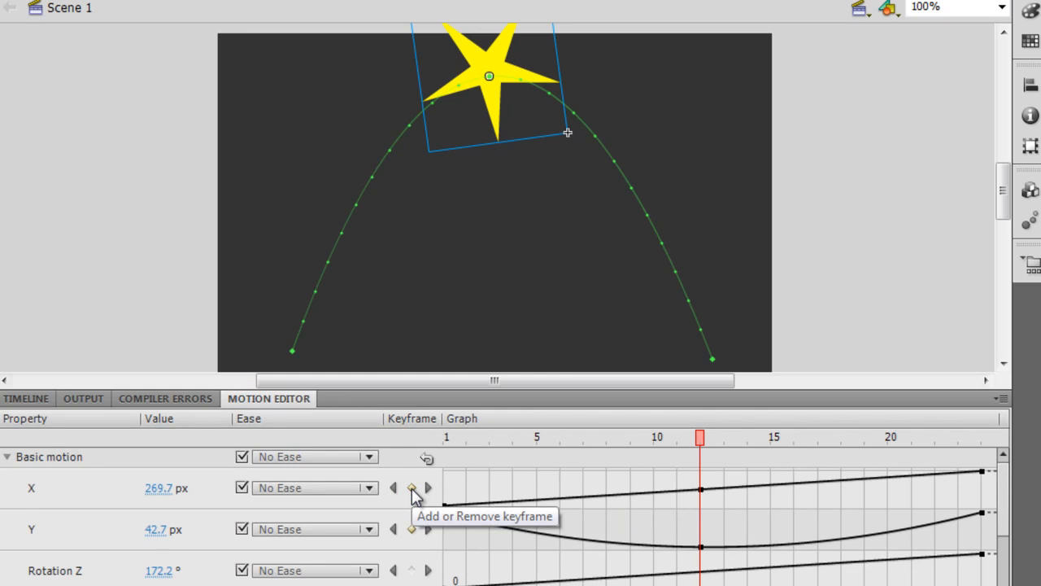
left_click(37, 400)
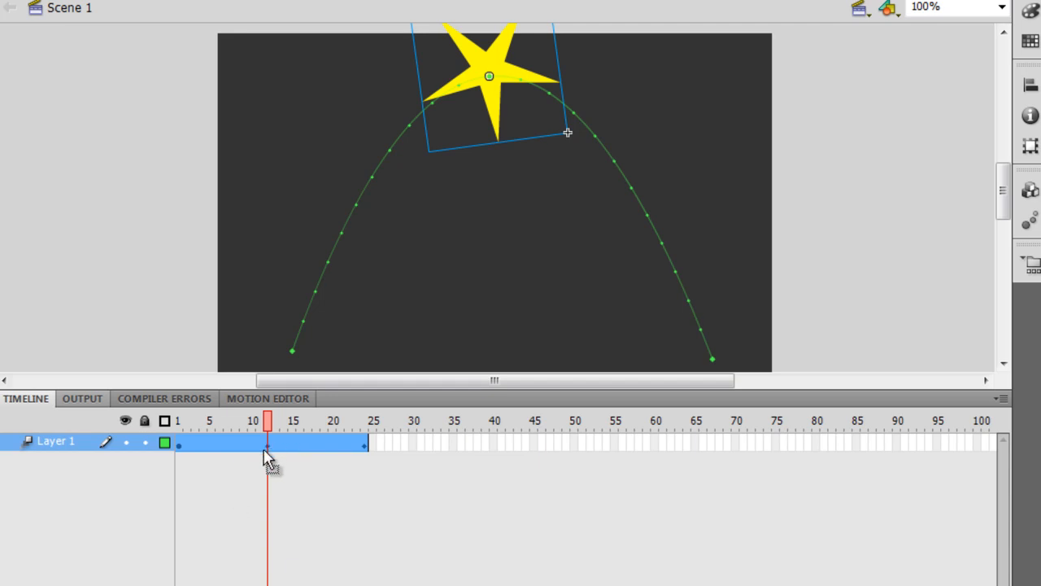
left_click(271, 398)
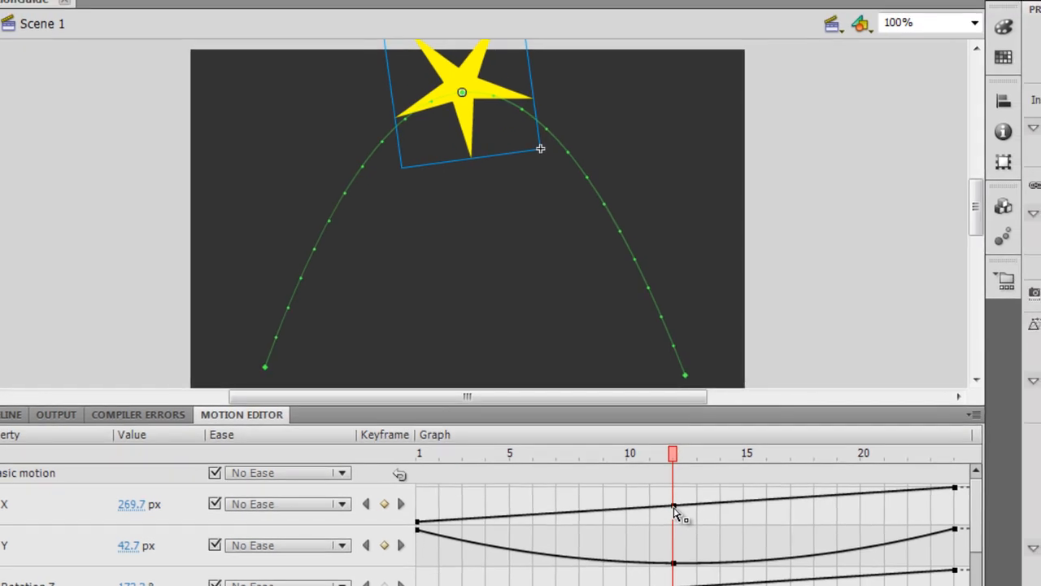
Convert the X keyframe at frame 12 to a corner point in the Motion Editor graph
right_click(674, 509)
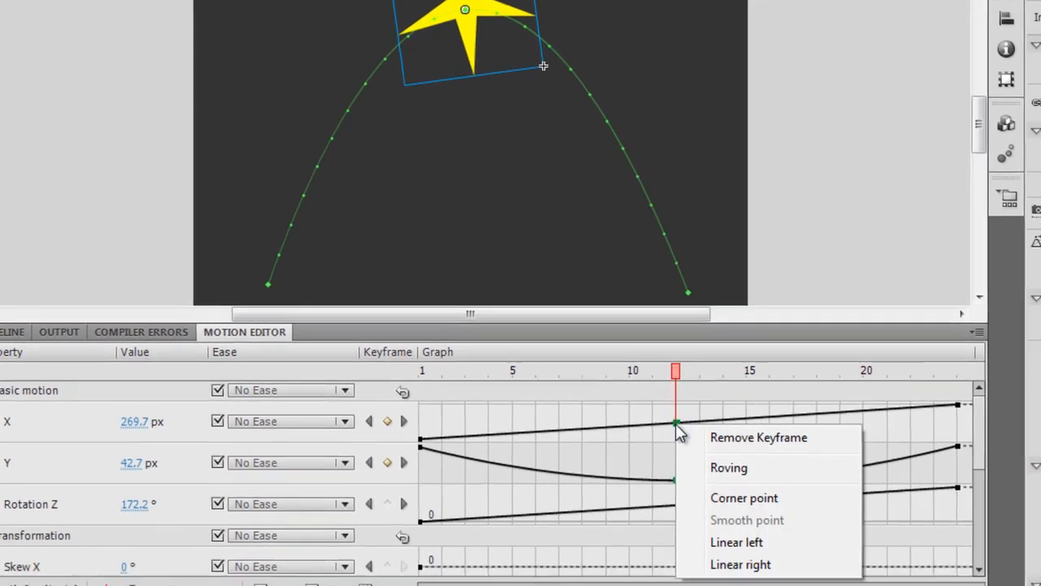
left_click(749, 499)
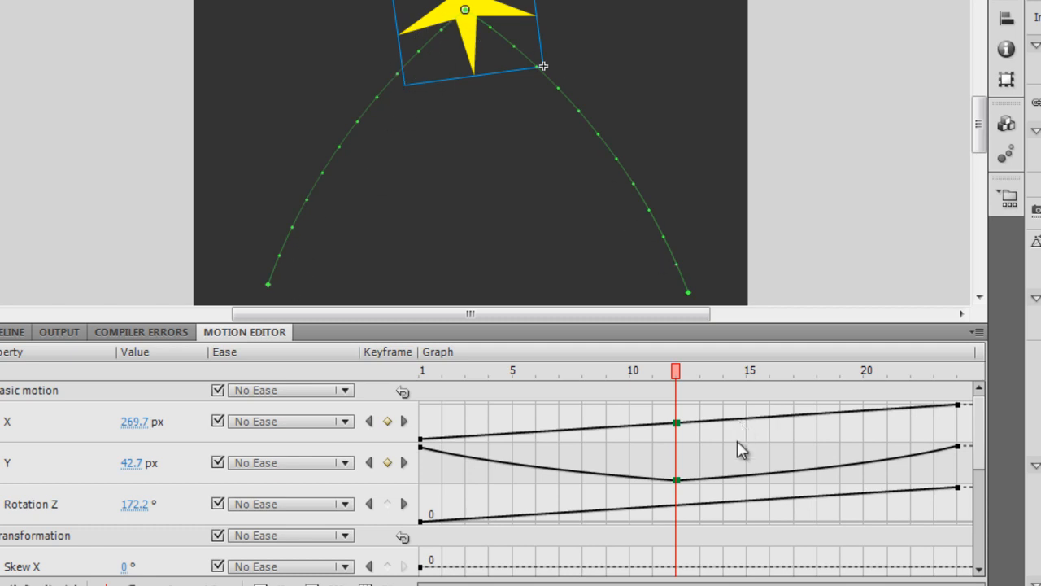
right_click(678, 423)
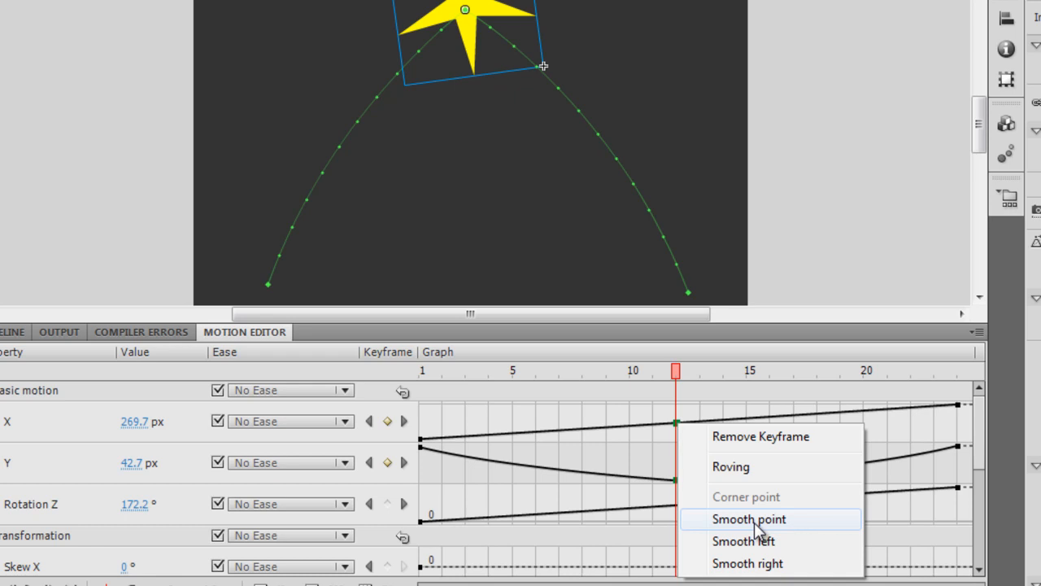
left_click(778, 262)
key("ctrl+z")
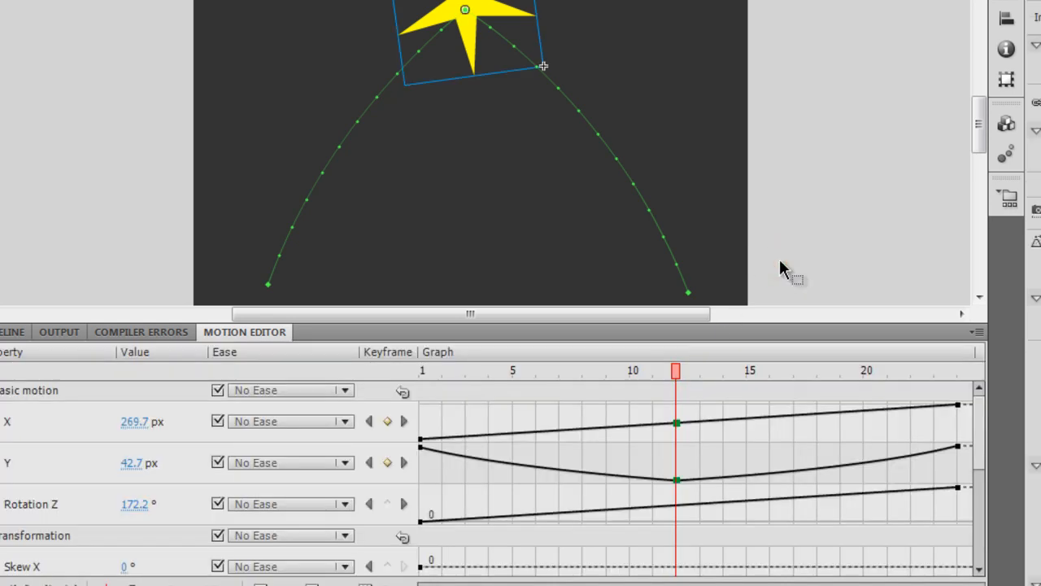
Undo the corner point conversion, and try the Linear left option on the X keyframe at frame 12
key("ctrl+z")
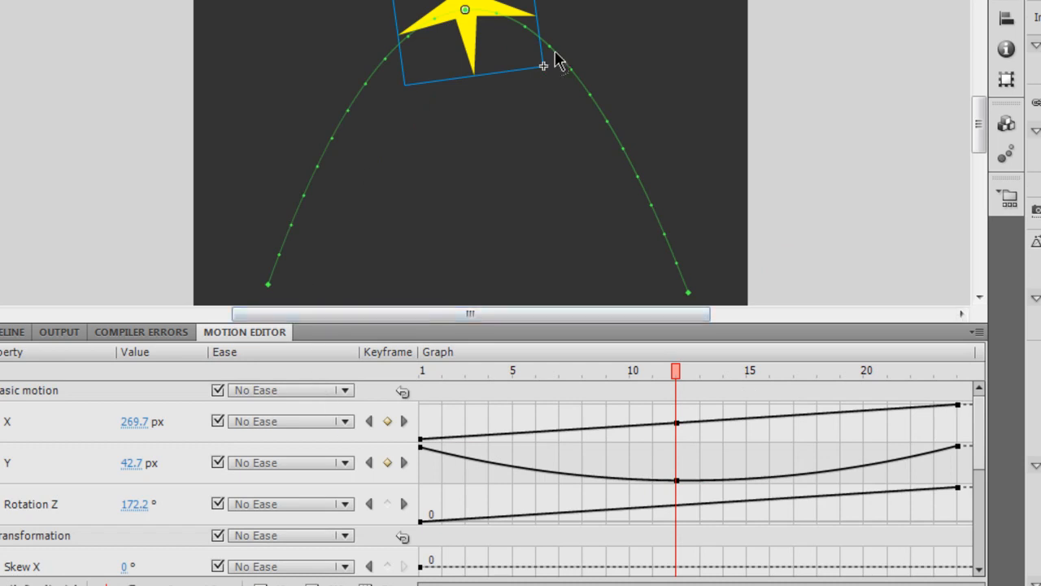
right_click(678, 426)
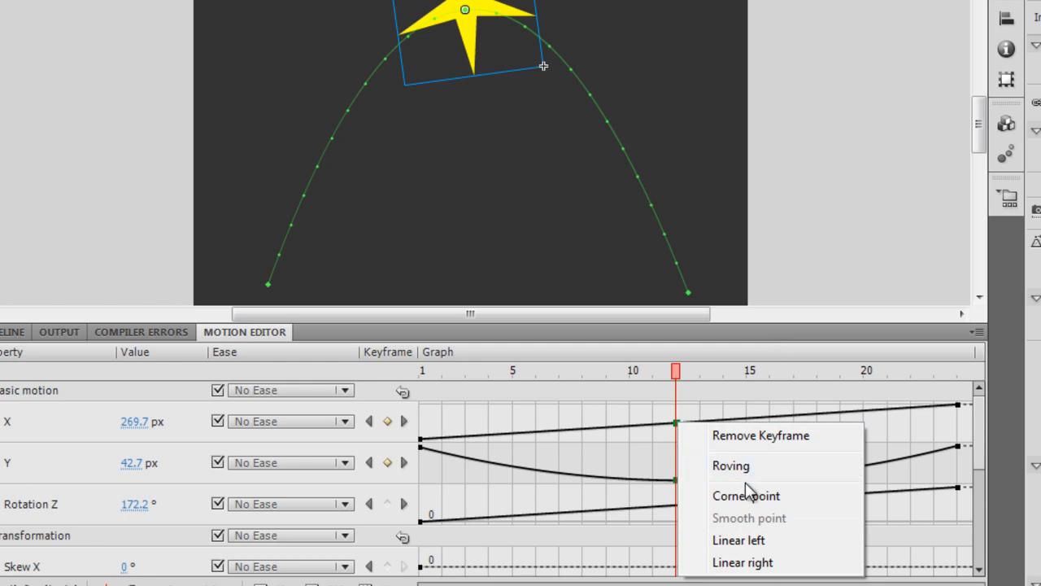
left_click(757, 541)
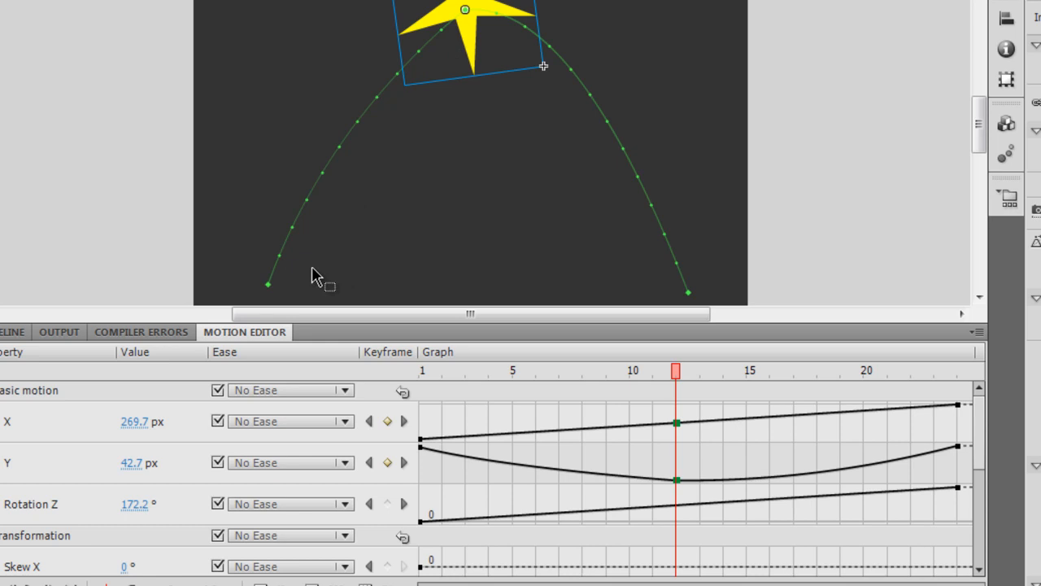
left_click(365, 270)
key("ctrl+z")
key("ctrl+z")
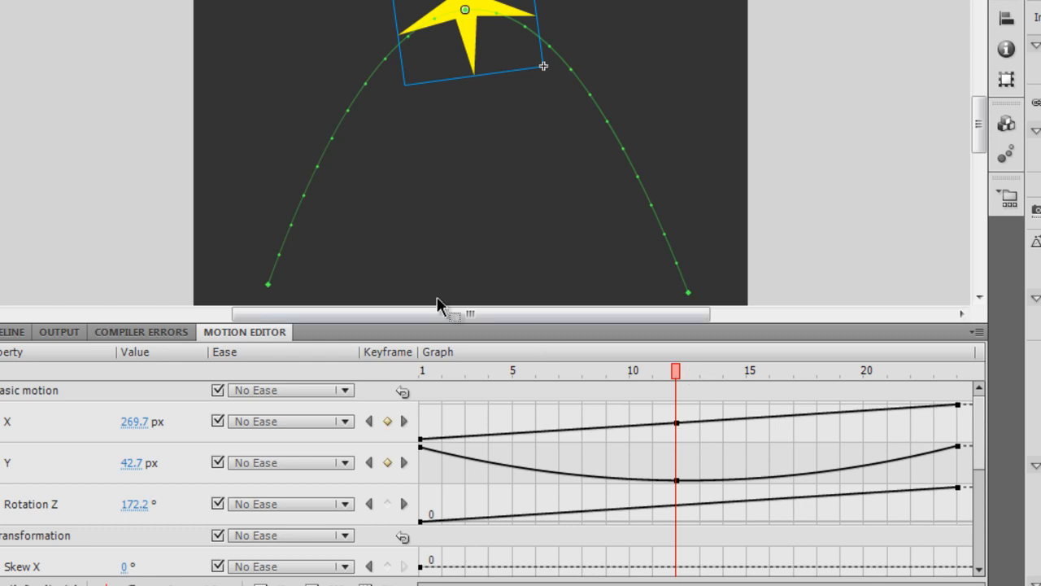
Try the Linear right option on the X keyframe at frame 12, undo it, and add the keyframe again
right_click(678, 424)
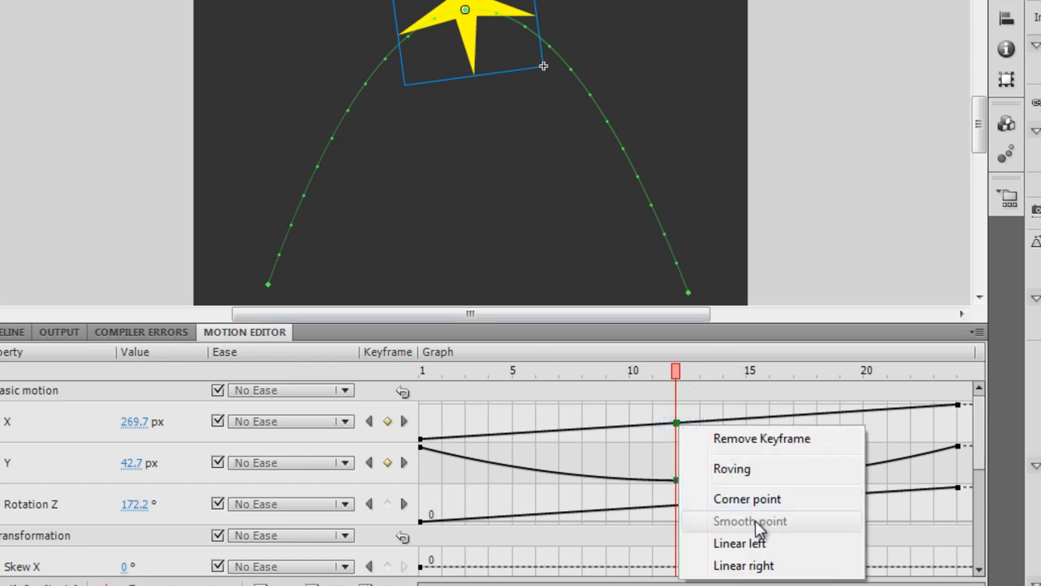
left_click(775, 564)
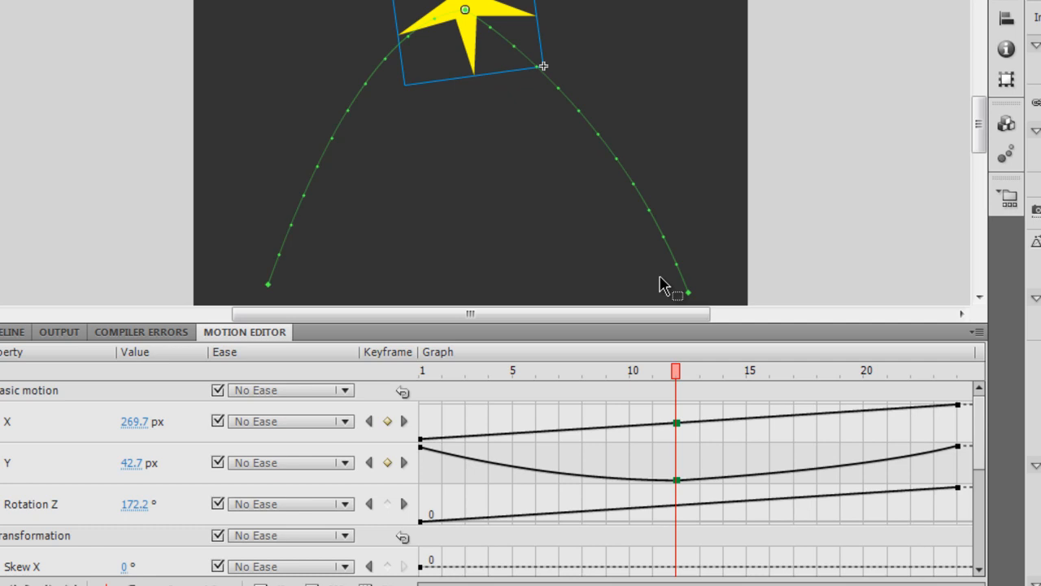
key("ctrl+z")
key("ctrl+z")
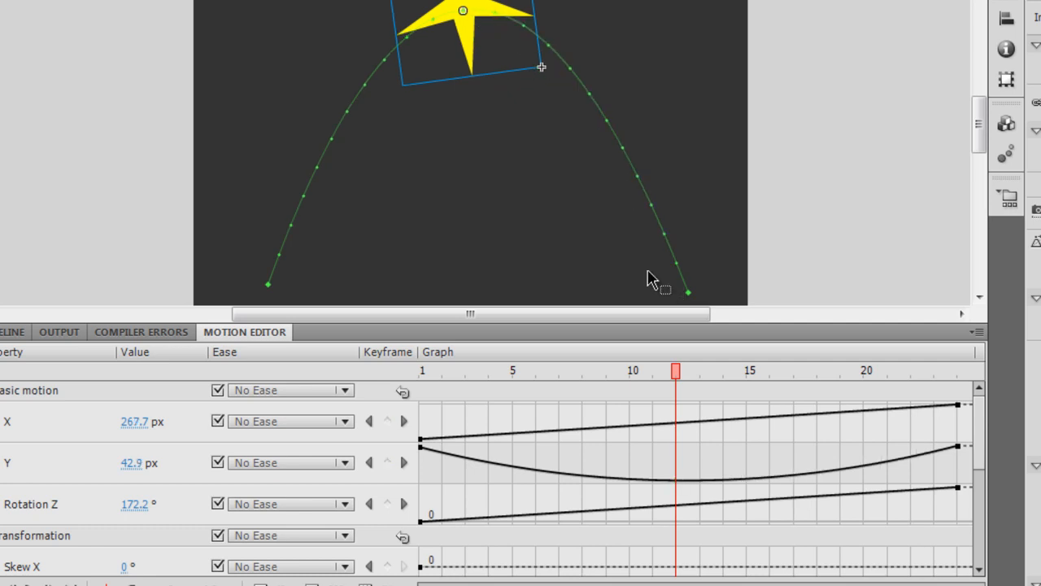
right_click(680, 429)
left_click(718, 437)
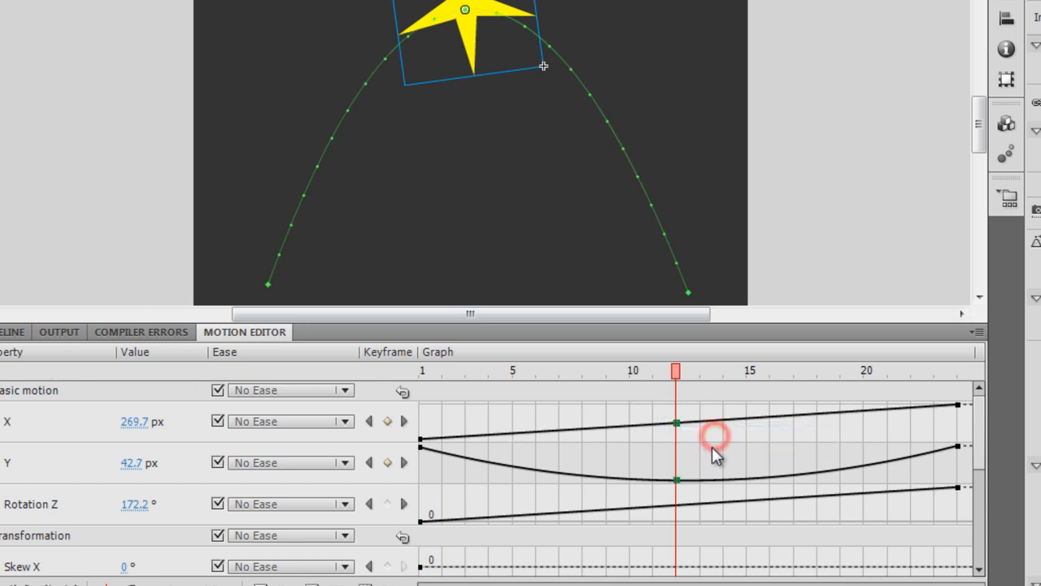
Try to make the X keyframe at frame 12 roving, and undo the change
right_click(678, 424)
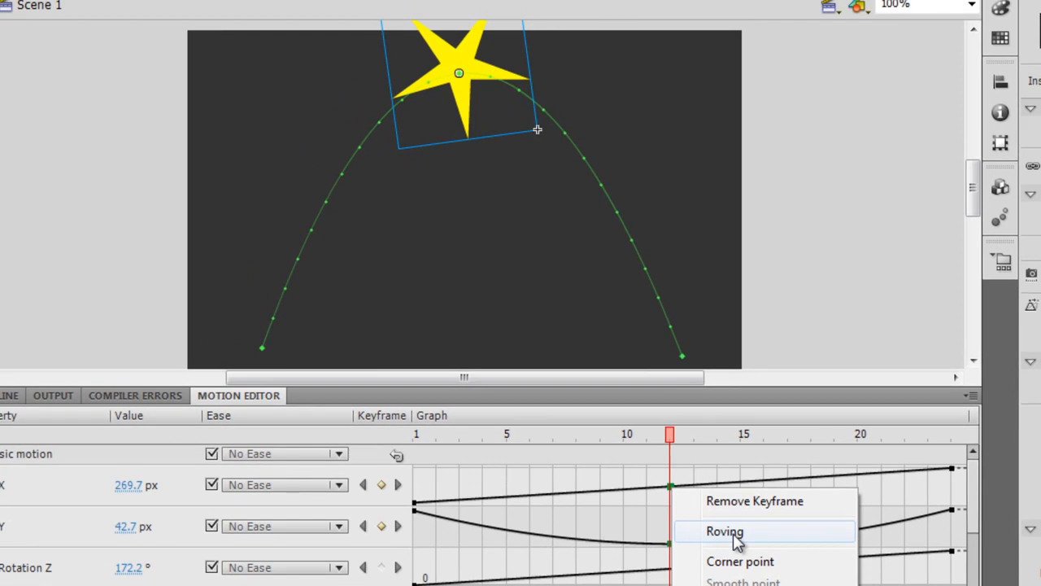
left_click(733, 533)
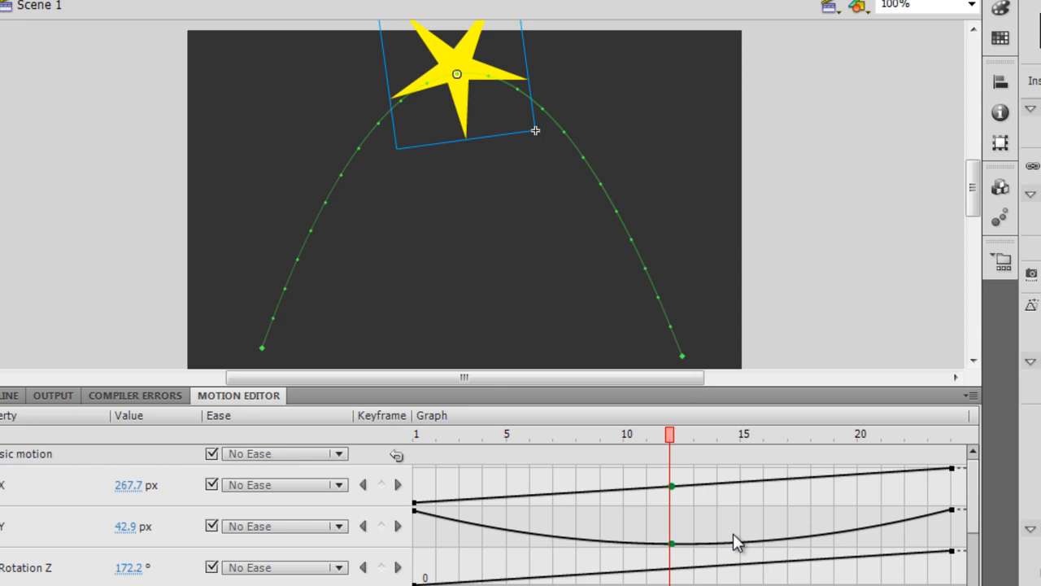
key("Right")
key("Right")
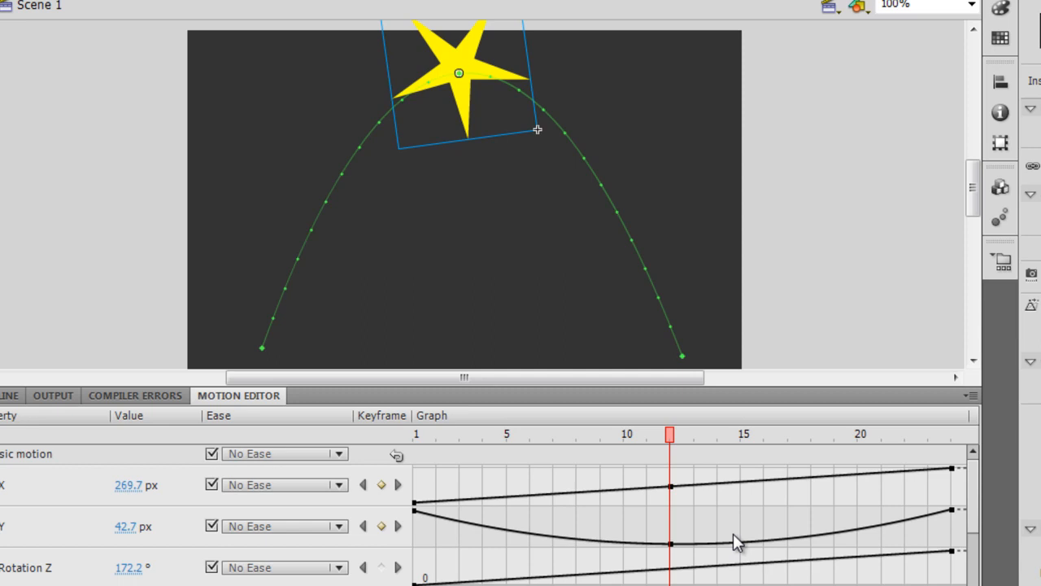
right_click(671, 488)
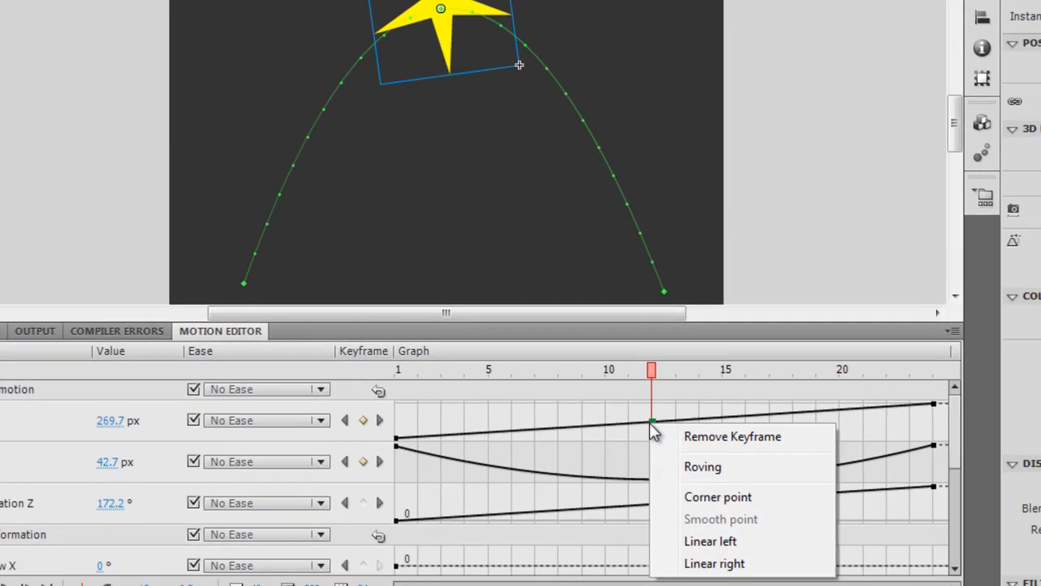
left_click(368, 398)
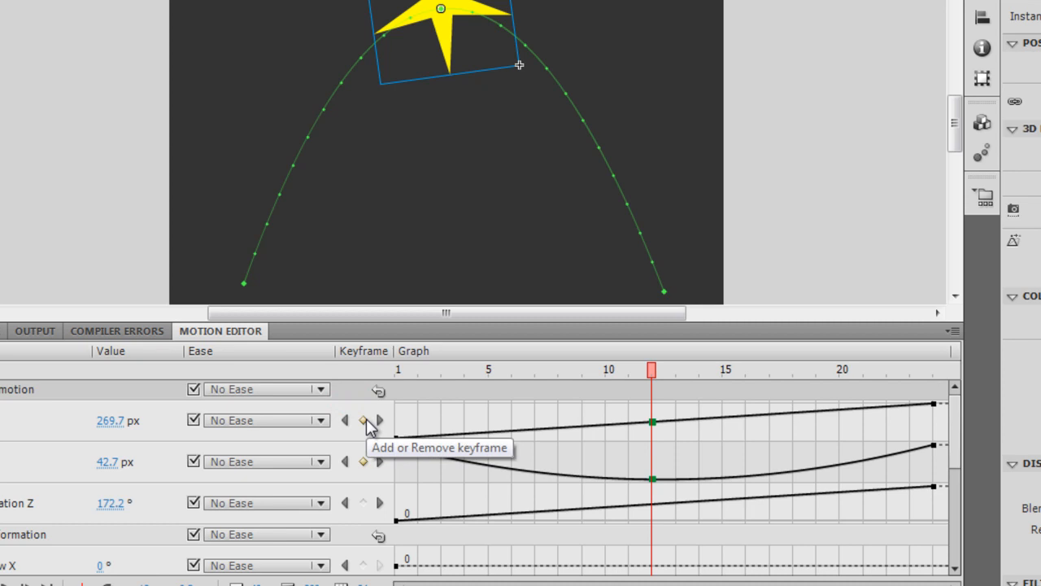
mouse_move(651, 370)
left_mouse_down()
mouse_move(553, 399)
mouse_move(651, 375)
left_mouse_up()
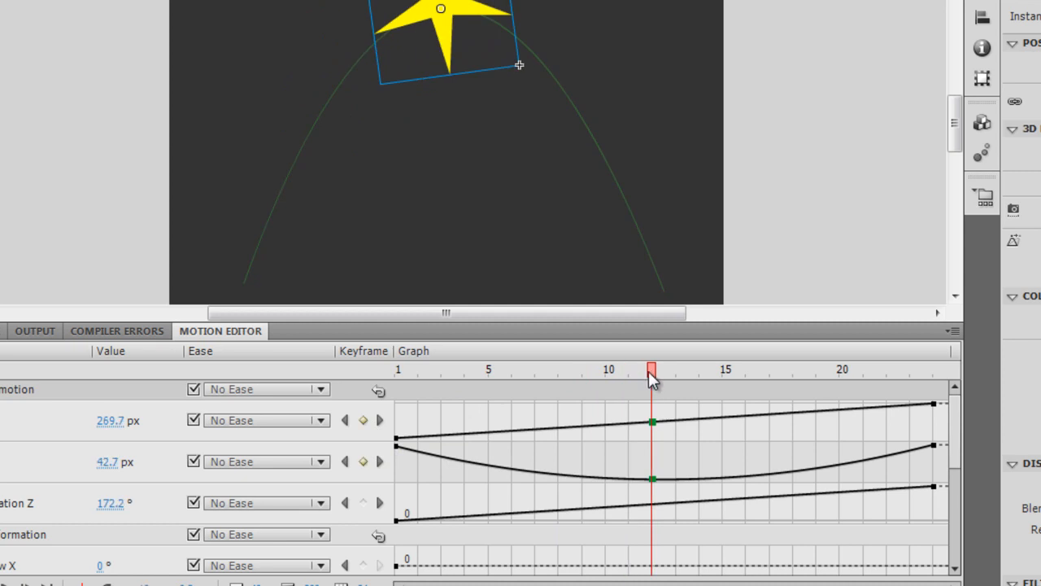
right_click(652, 421)
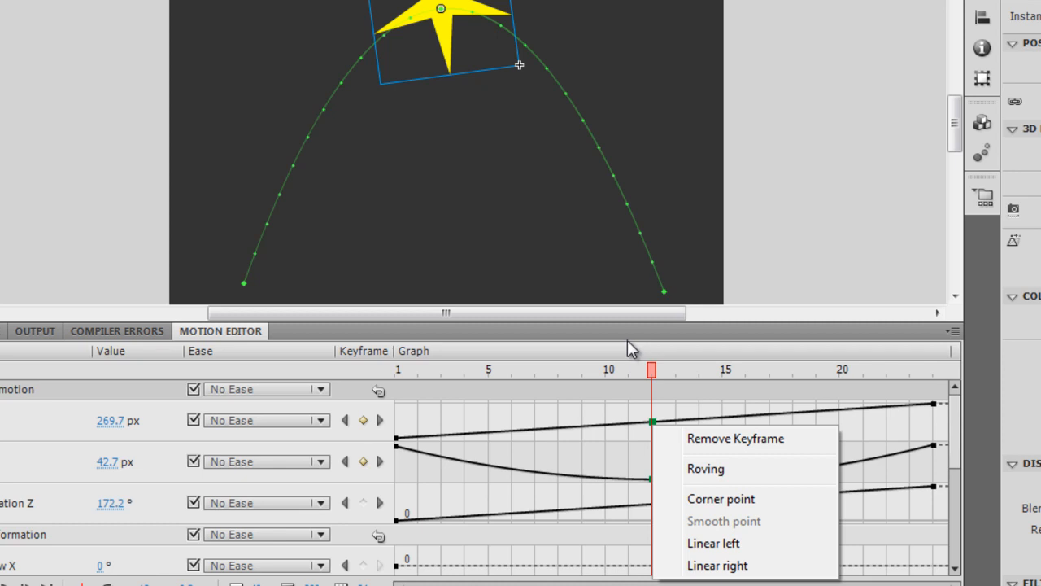
left_click(483, 138)
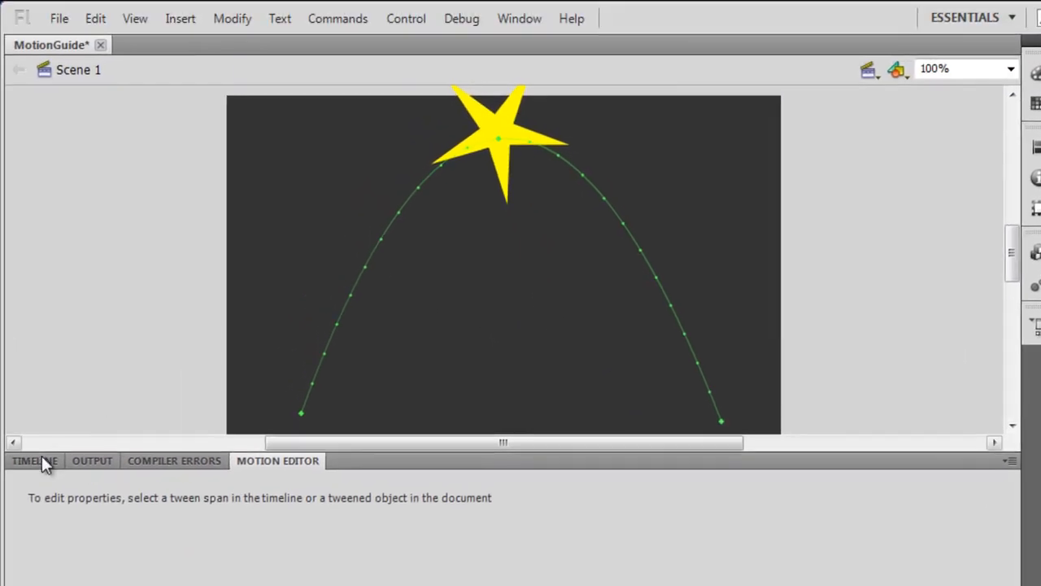
Return to the timeline and display the curve handles at the motion path's right end with the Subselection tool
left_click(37, 460)
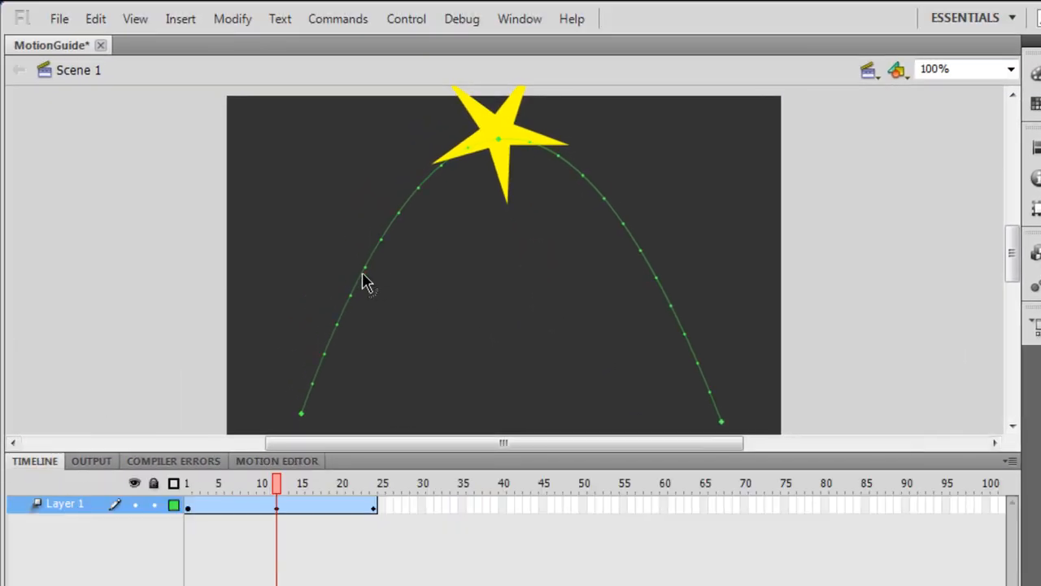
left_click(362, 273)
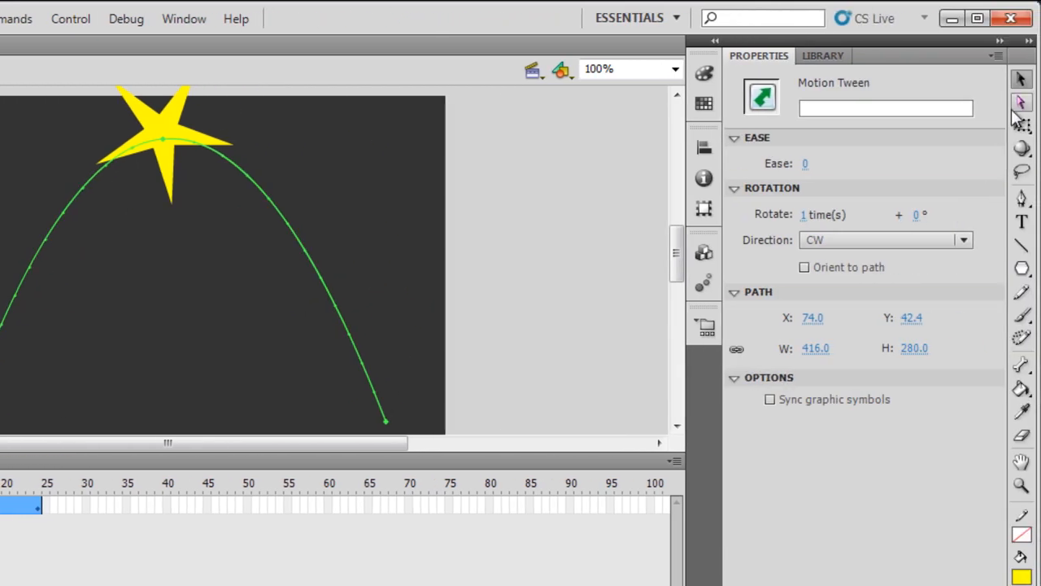
left_click(1023, 103)
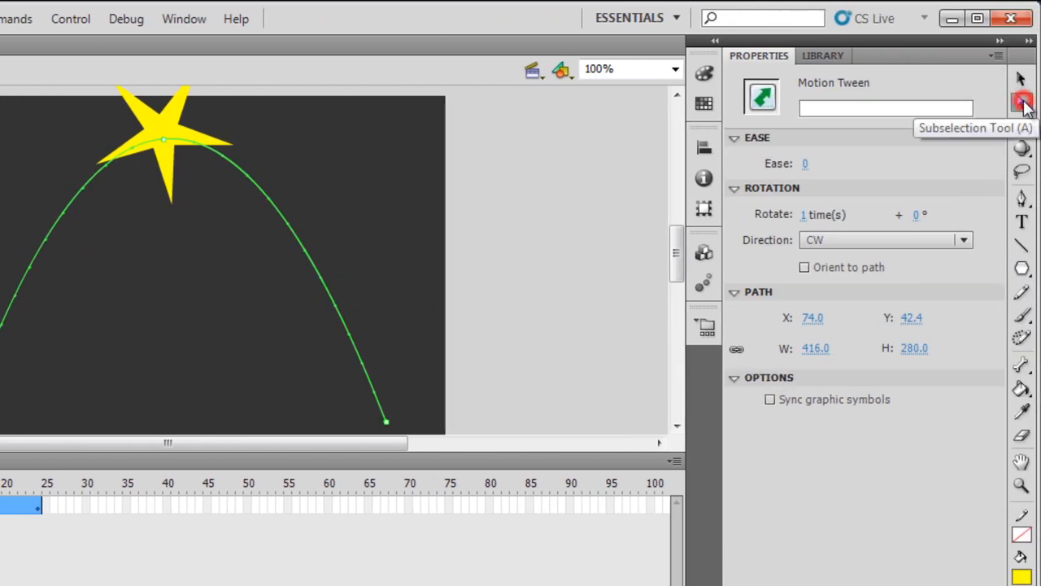
left_click_drag(324, 372, 451, 455)
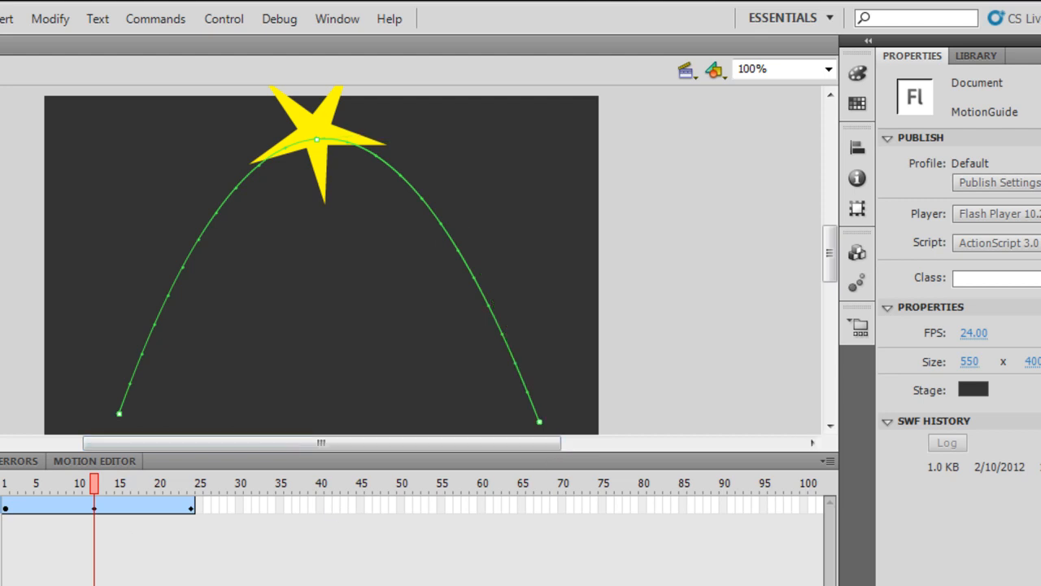
left_click_drag(425, 360, 637, 483)
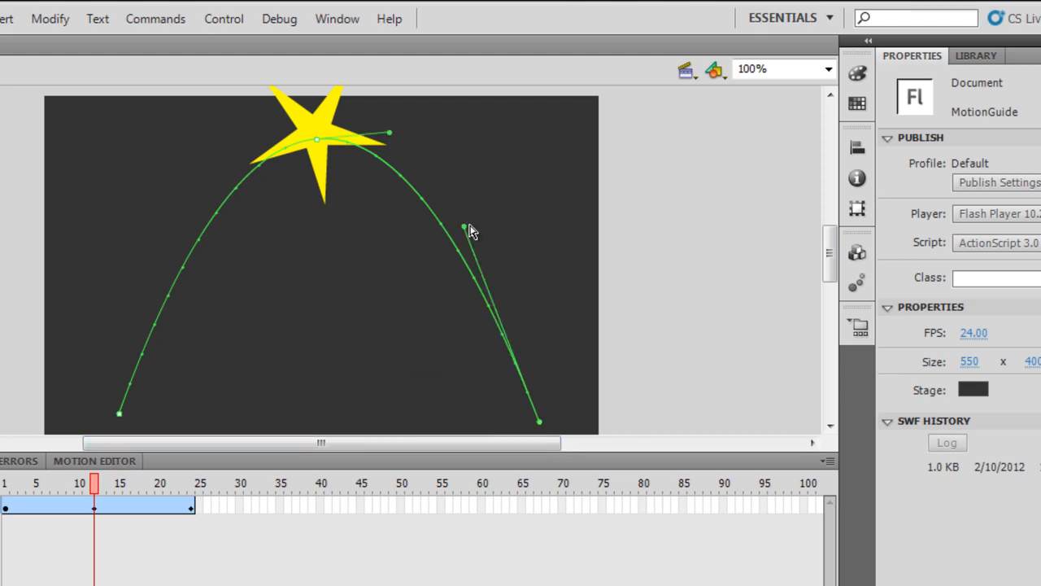
Pull the curve handle of the path's right end point outward to bulge the right half of the arch
left_click(829, 69)
left_click(796, 167)
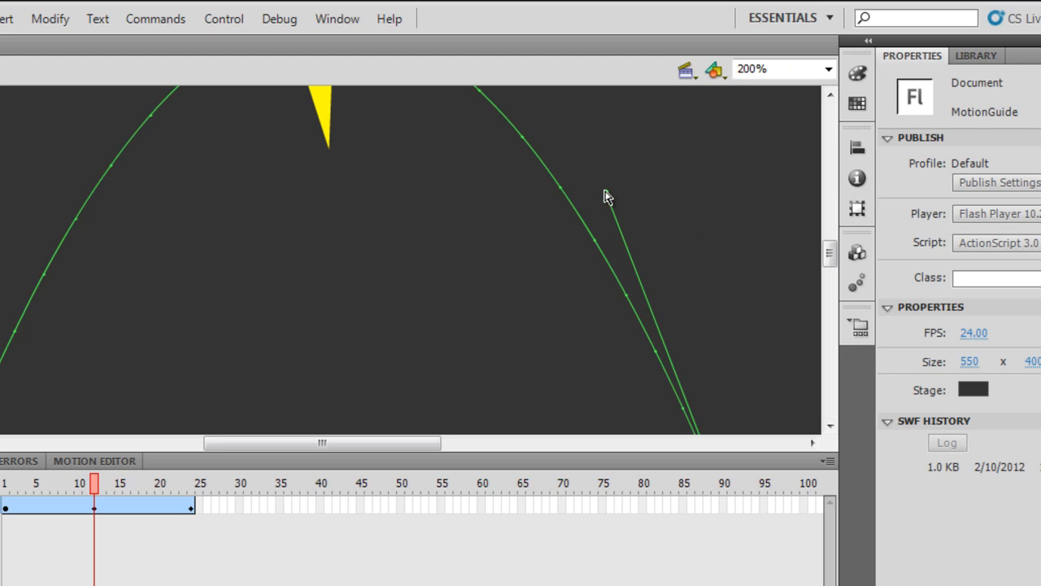
left_click_drag(606, 193, 677, 187)
left_click(829, 69)
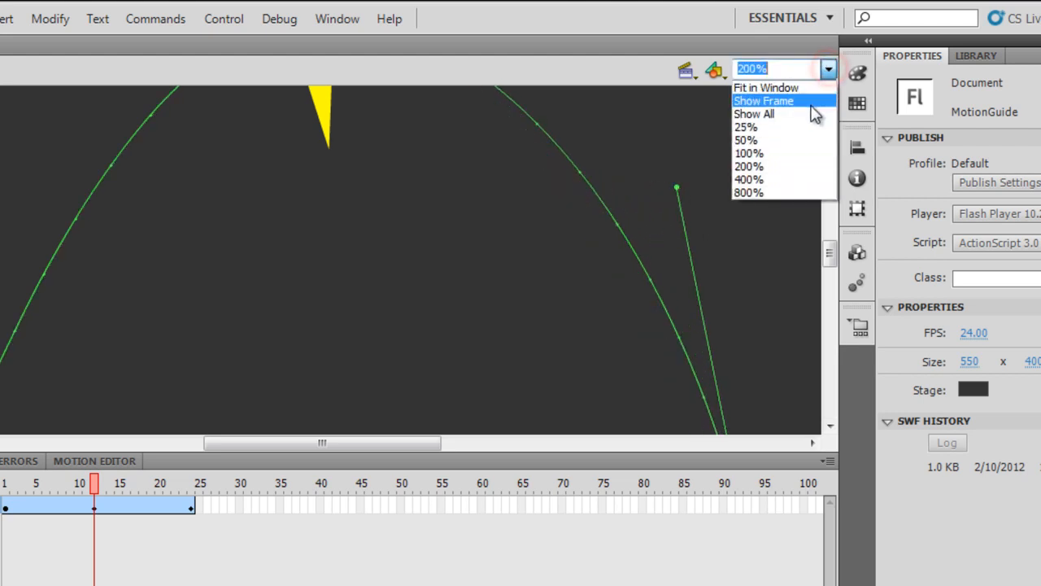
left_click(794, 152)
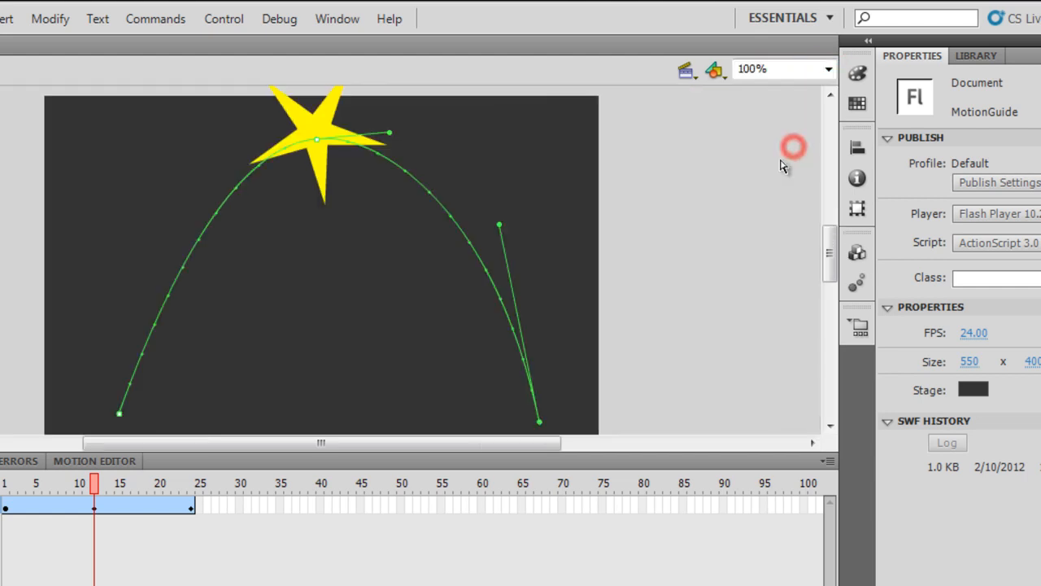
left_click_drag(500, 228, 560, 219)
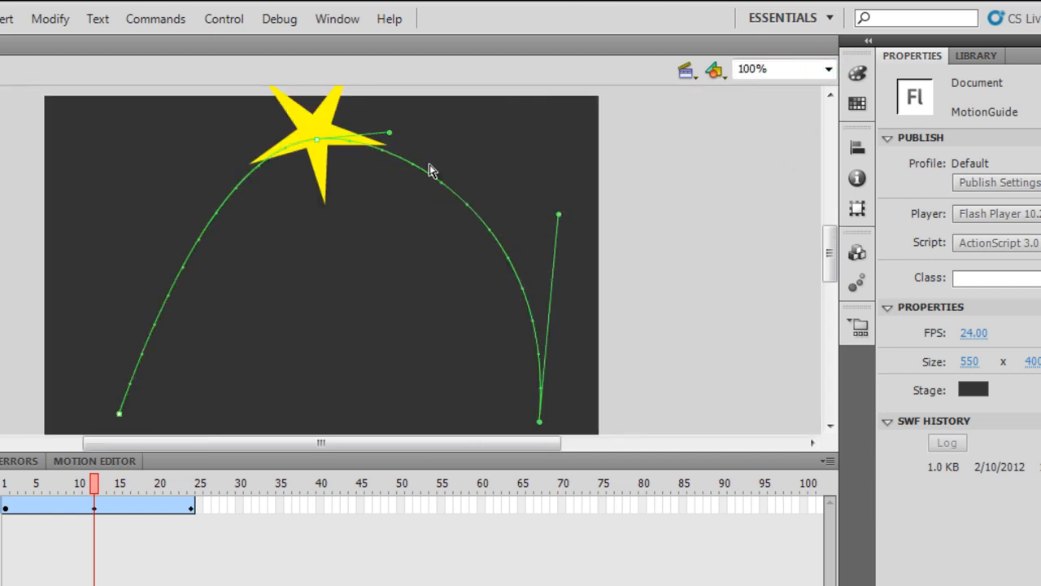
Level the handles of the path's top point and pull the left end point's handle outward to round the arch
left_click(390, 135)
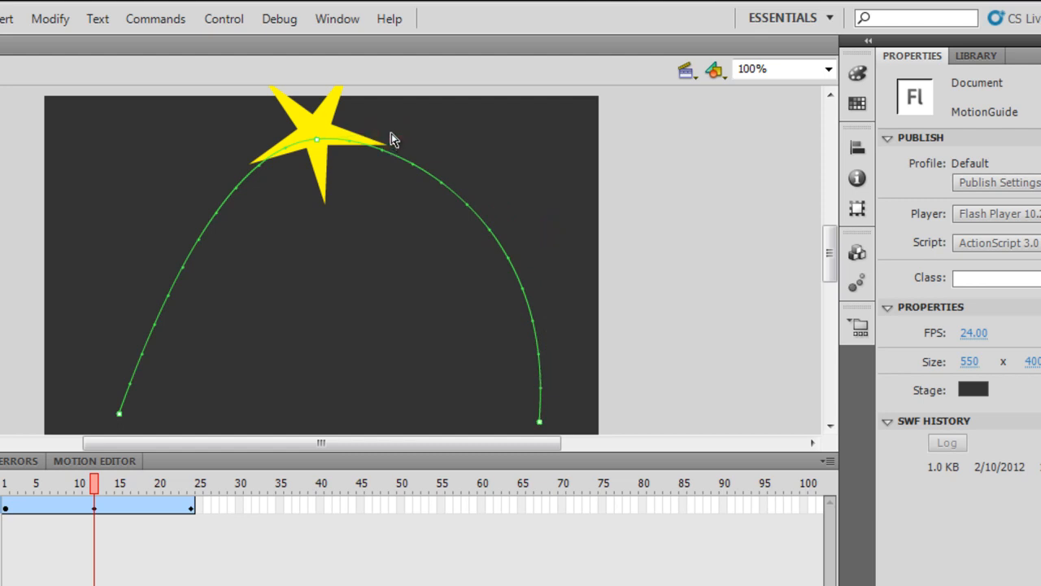
left_click(287, 129)
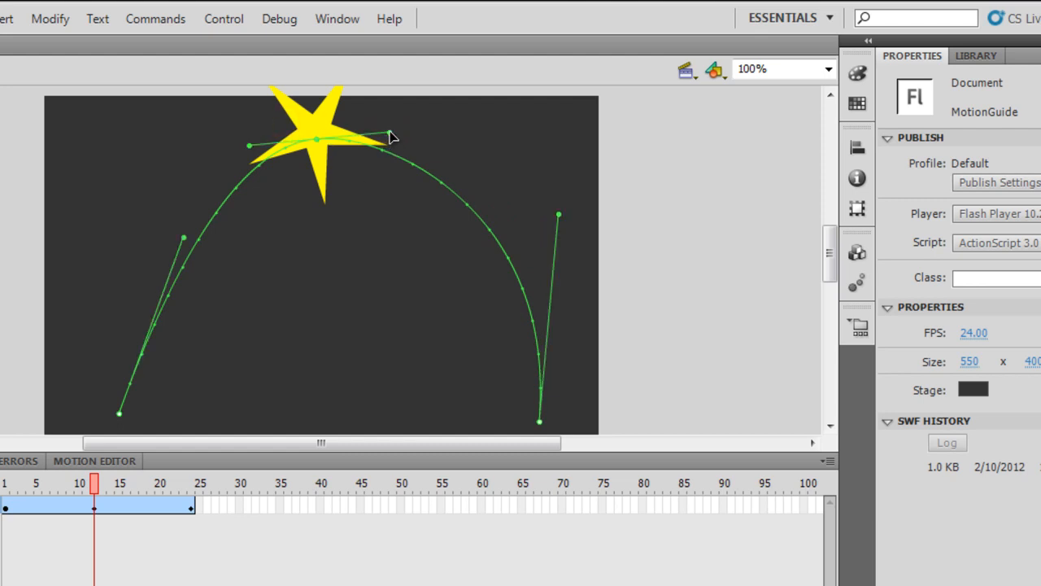
left_click_drag(390, 136, 394, 140)
left_click_drag(59, 357, 233, 435)
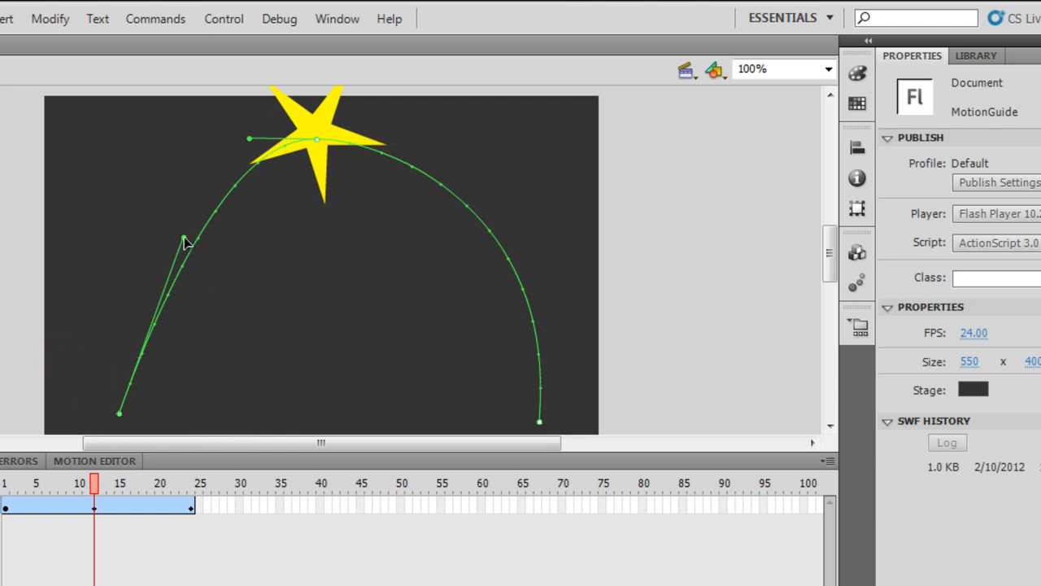
left_click_drag(184, 241, 92, 228)
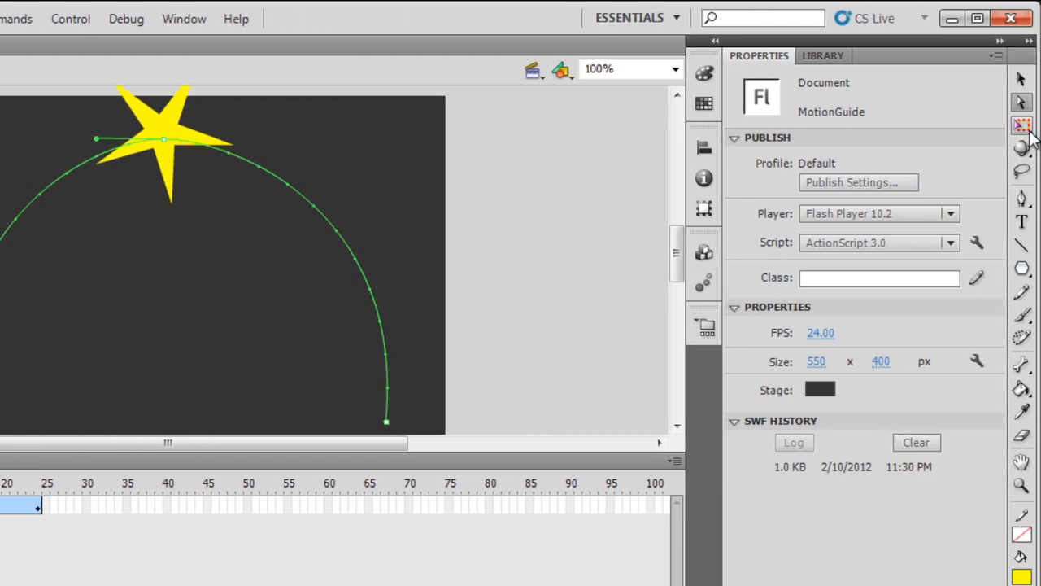
Select the star and its motion path with the Free Transform tool and widen them to about 438 px
left_click(1023, 132)
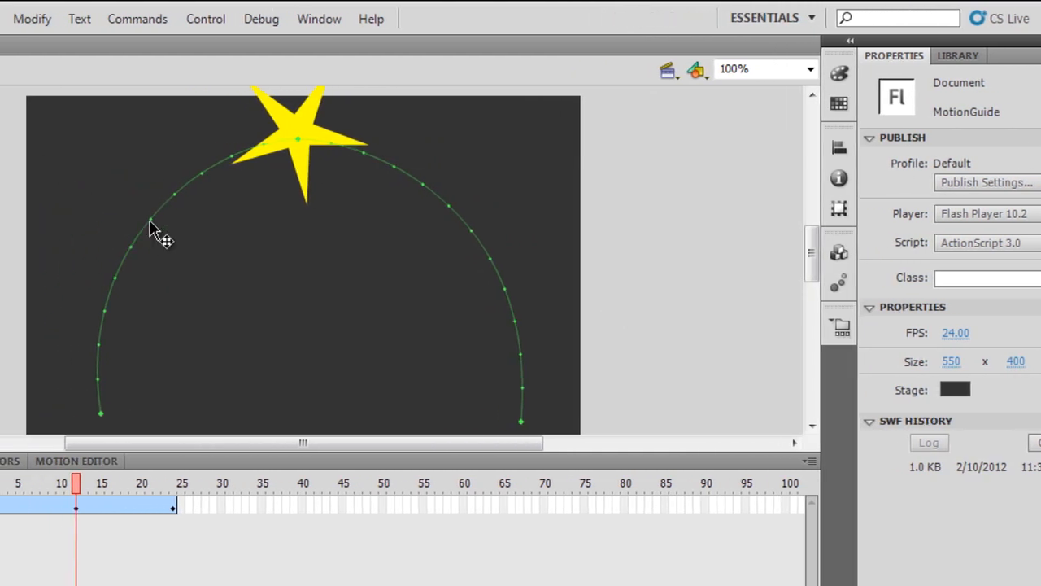
left_click_drag(35, 154, 678, 451)
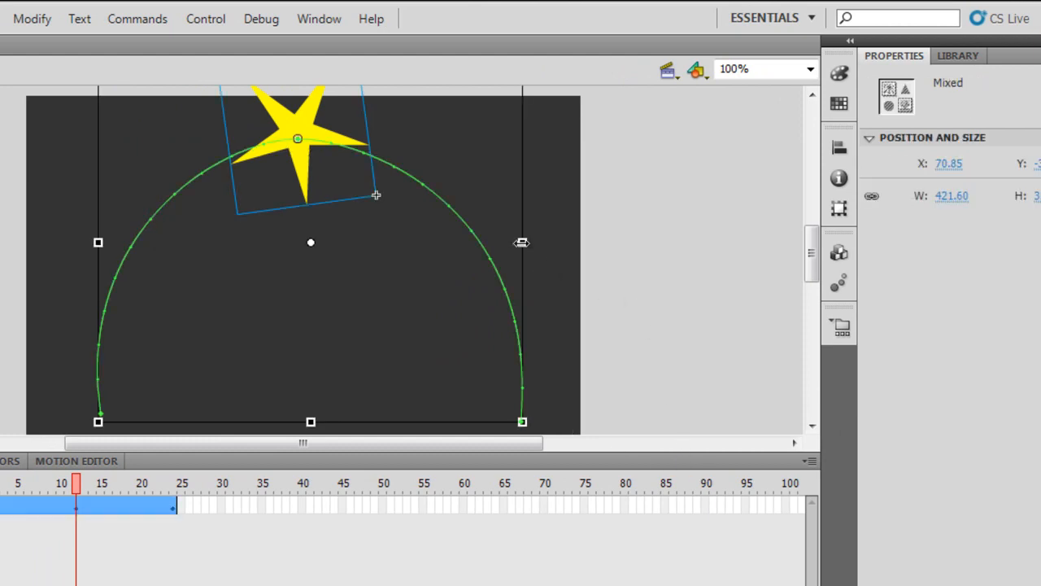
mouse_move(521, 242)
left_mouse_down()
mouse_move(279, 242)
mouse_move(538, 242)
left_mouse_up()
Squash the star and its path vertically and lower them on the stage, and test the movie
left_click_drag(318, 422, 318, 320)
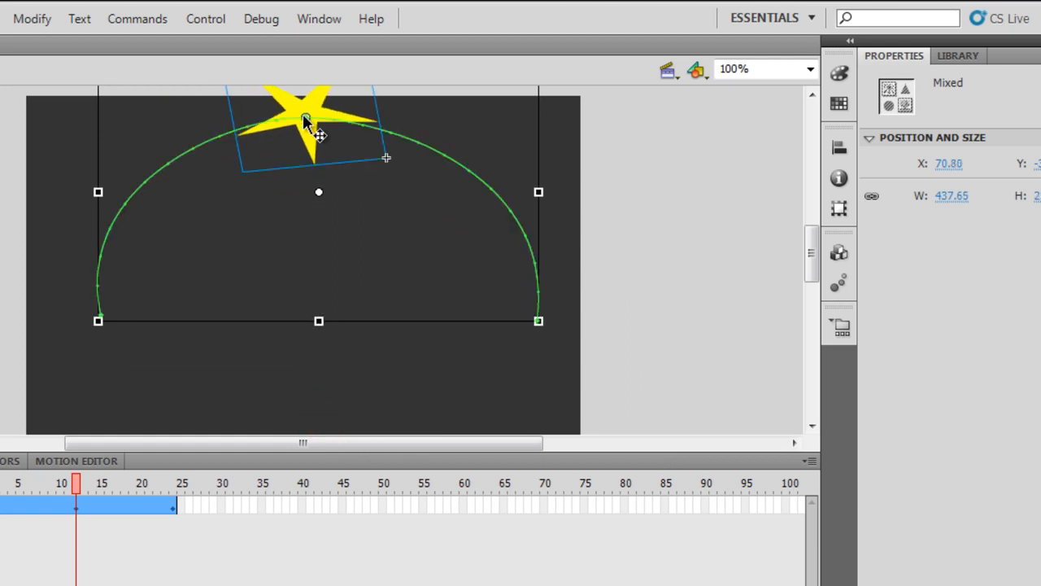
left_click_drag(302, 104, 309, 180)
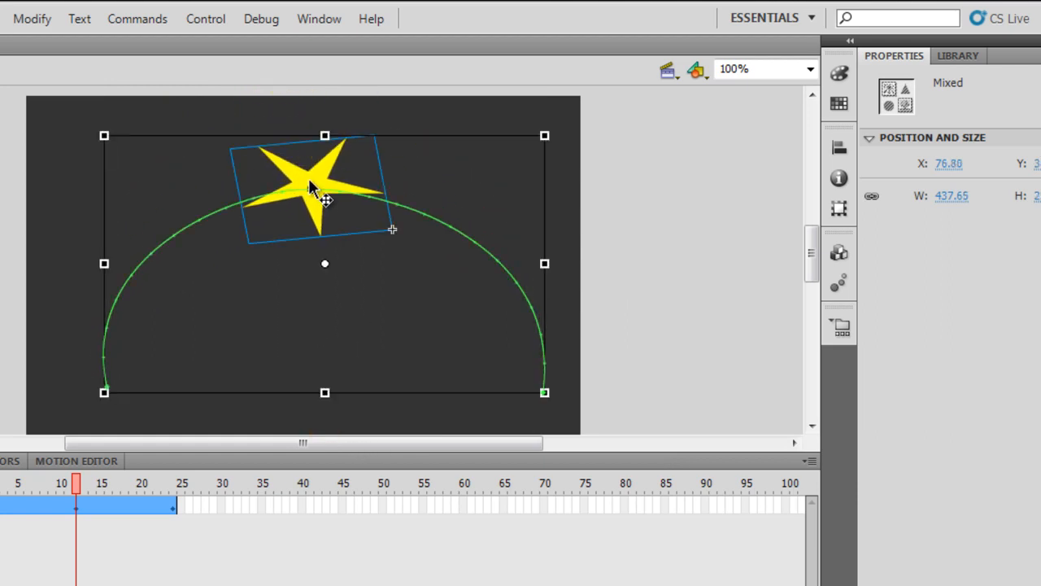
key("ctrl+Return")
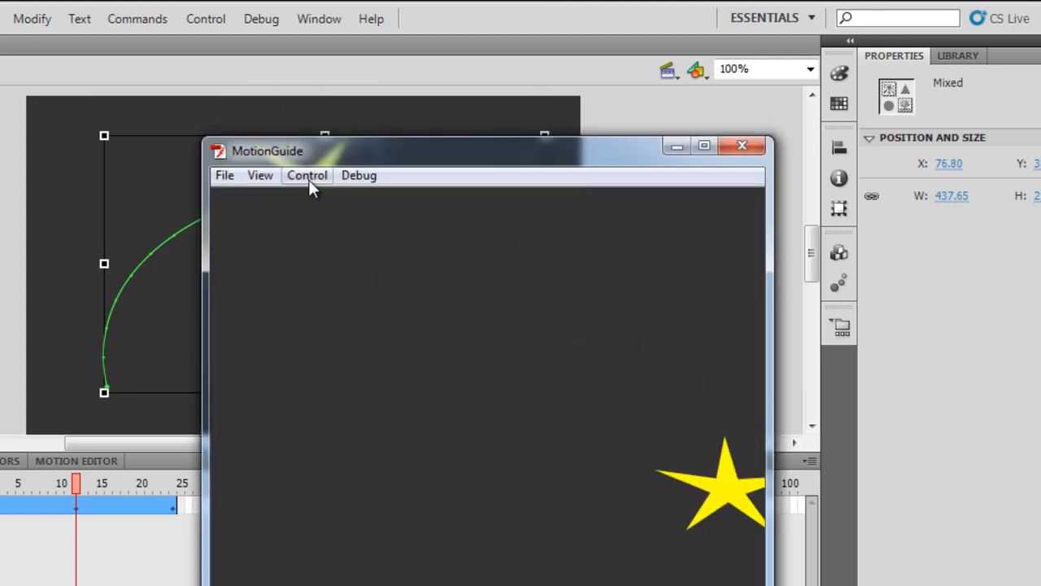
left_click(741, 146)
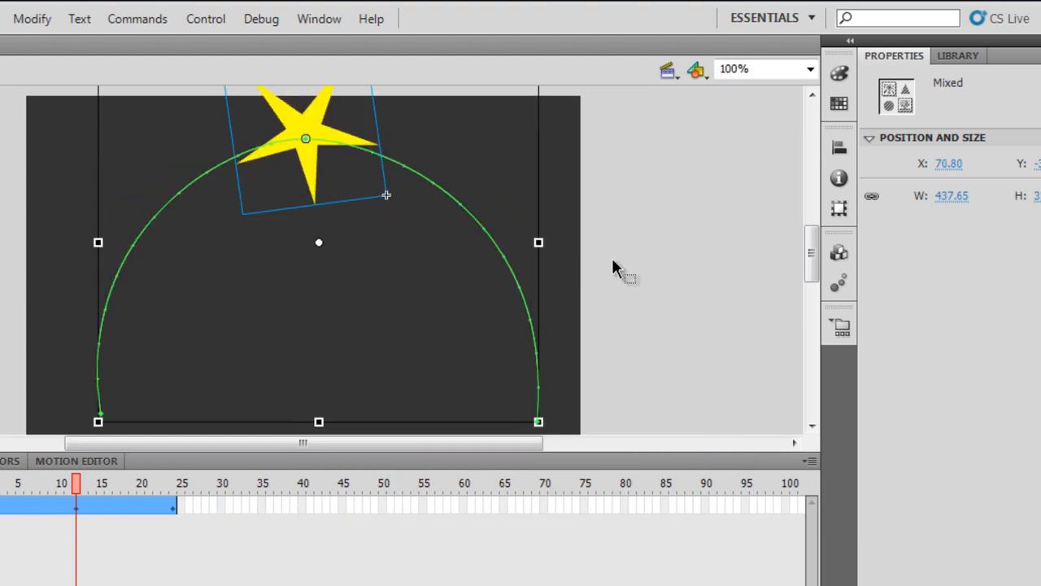
Select only the motion path with Free Transform, flatten it upward to about half its height, and test the movie
left_click(679, 281)
left_click(310, 119)
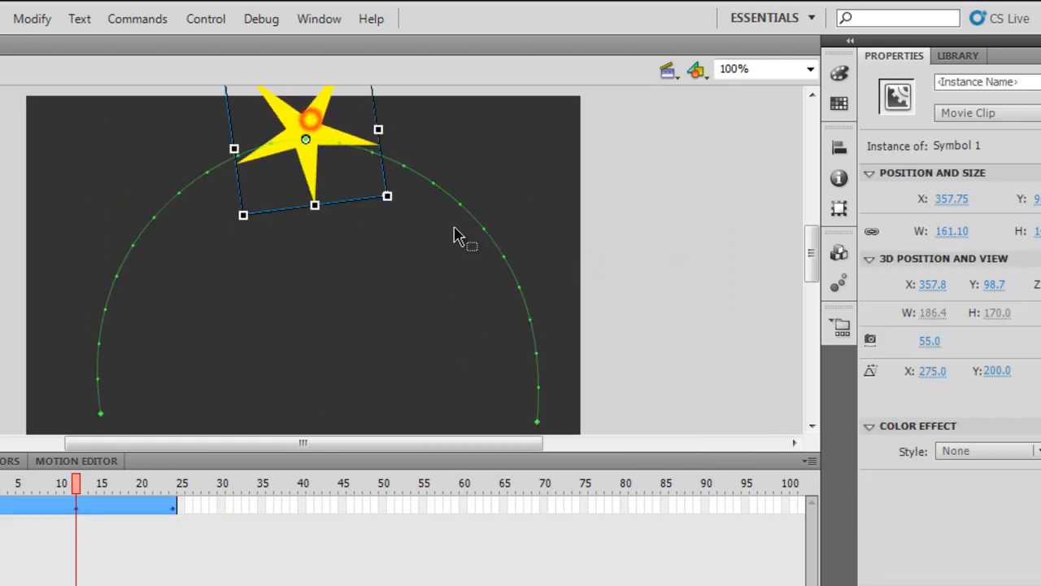
left_click(497, 249)
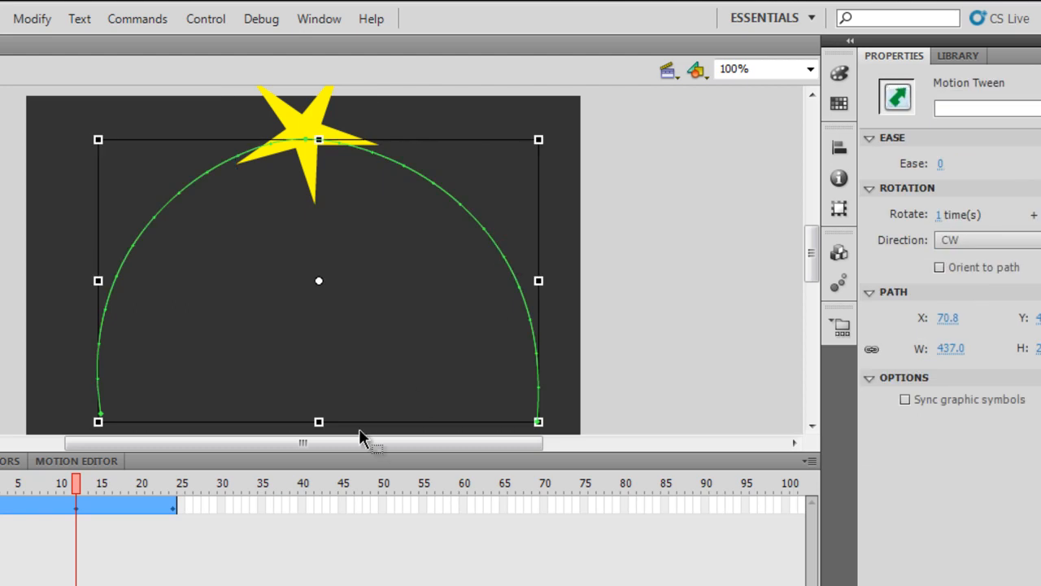
left_click_drag(319, 422, 307, 281)
key("ctrl+Return")
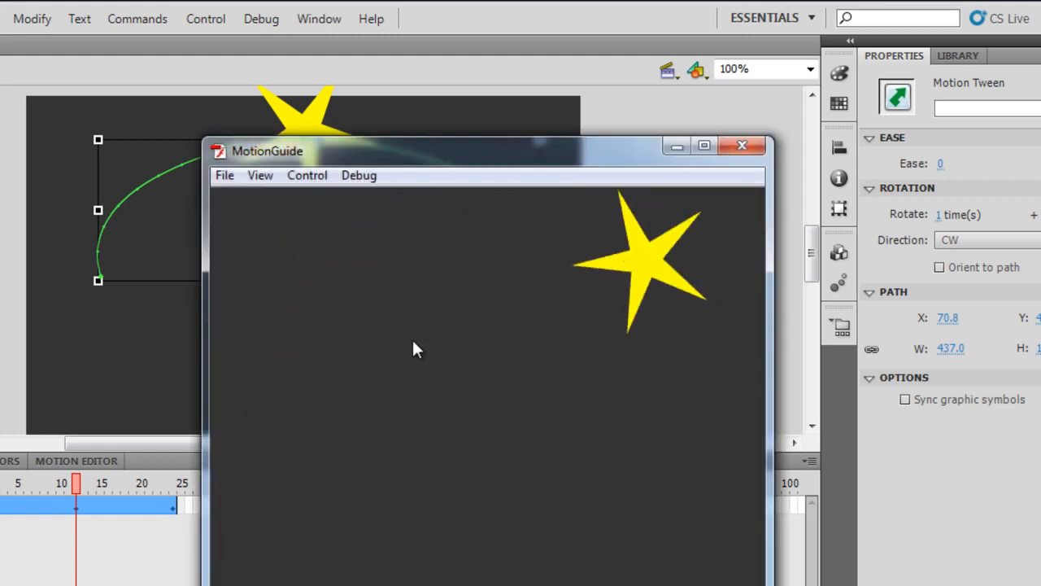
left_click(734, 146)
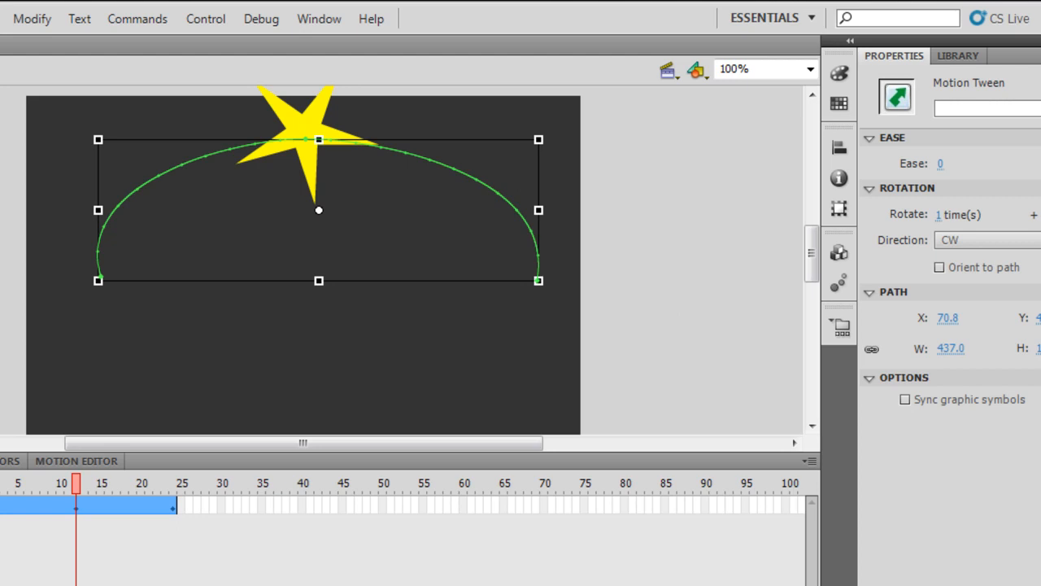
Subselect the motion path and pull its left end point's curve handle down and to the right to form an S-curve
left_click(1022, 104)
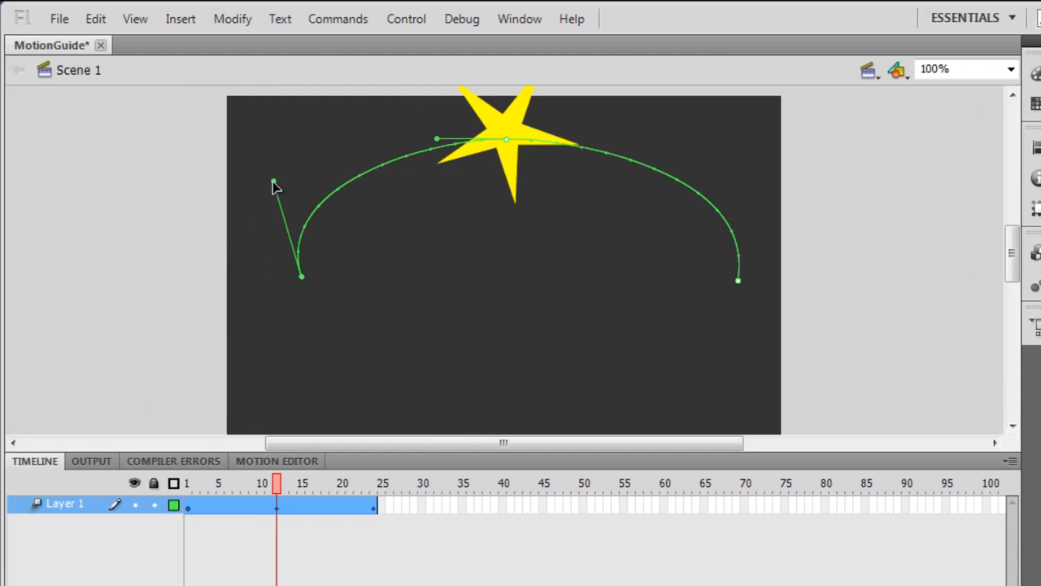
left_click_drag(273, 181, 556, 363)
Add a position keyframe at frame 8 on the X curve in the Motion Editor and open the new keyframe's options
left_click(289, 459)
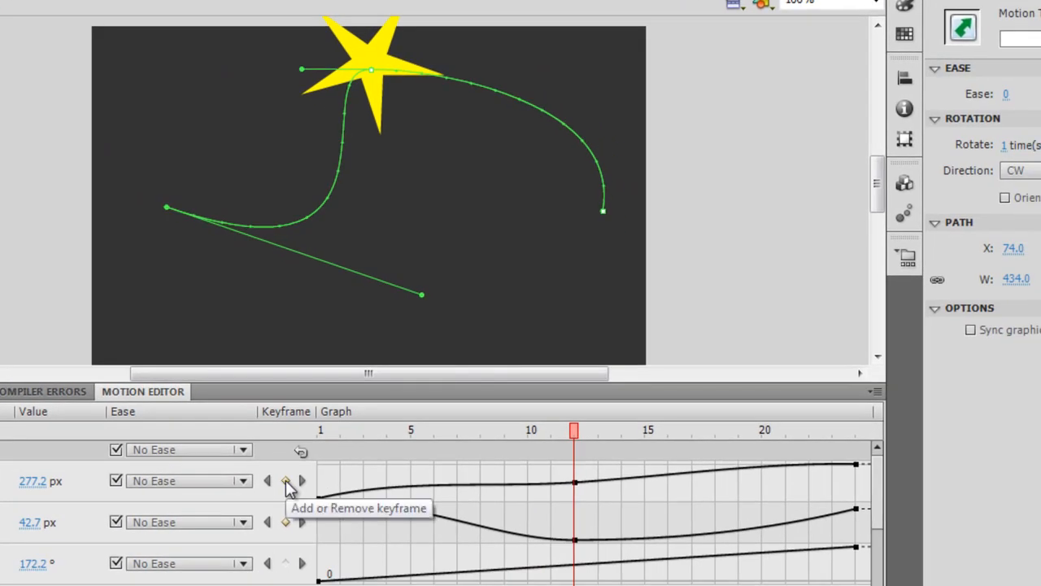
right_click(492, 485)
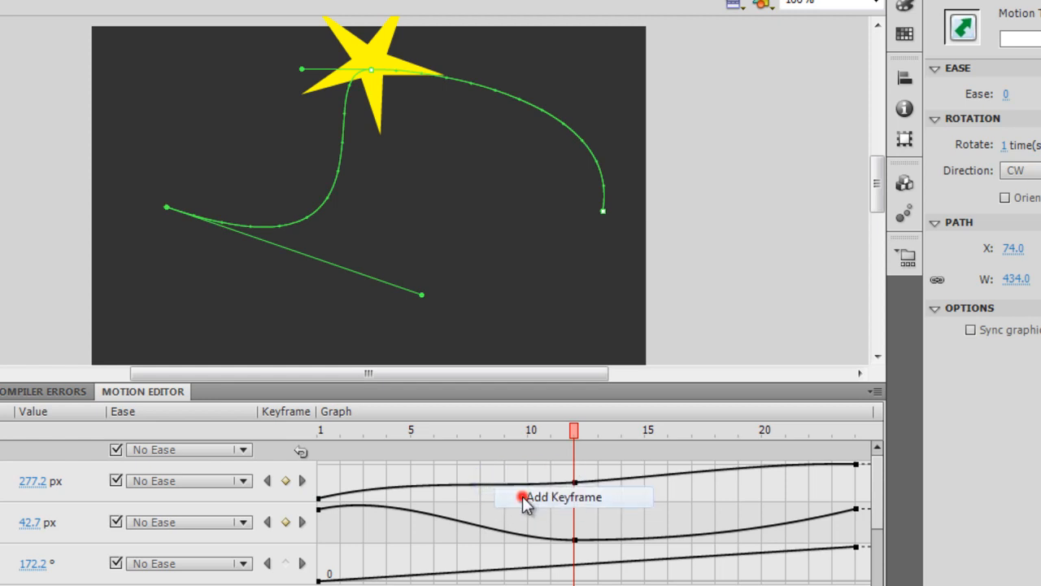
left_click(525, 495)
right_click(482, 485)
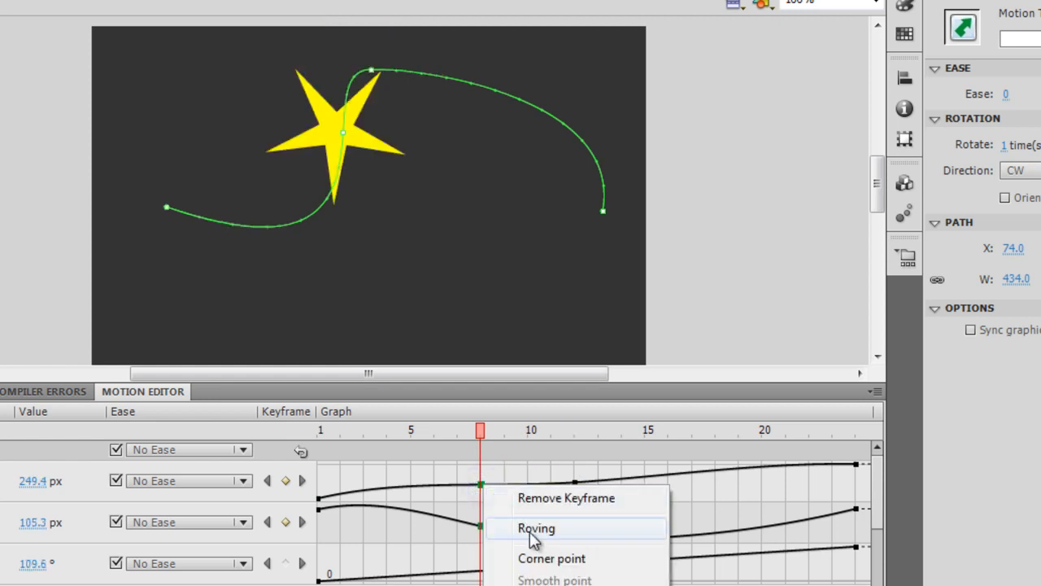